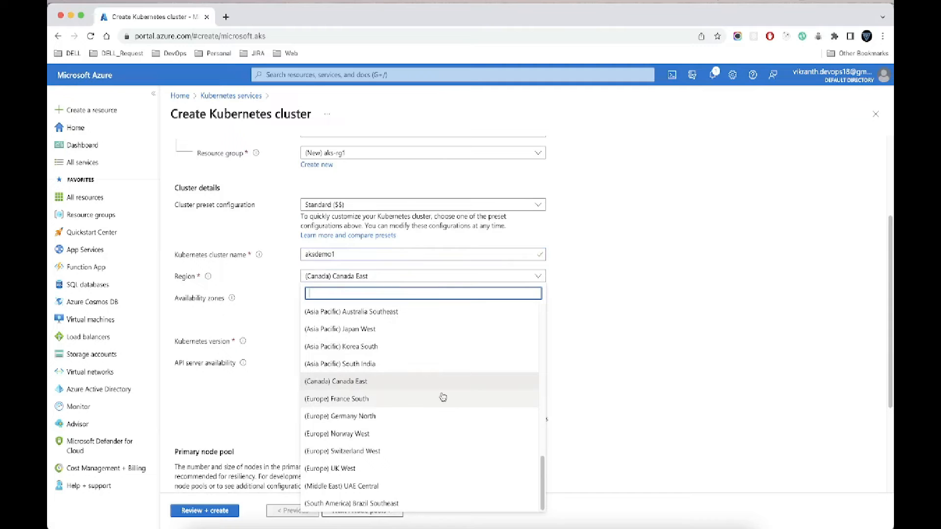
# Step: Set the Kubernetes cluster's region to (US) Central US
pyautogui.moveTo(543, 478); pyautogui.dragTo(550, 347)
pyautogui.scroll(2, 448, 365)
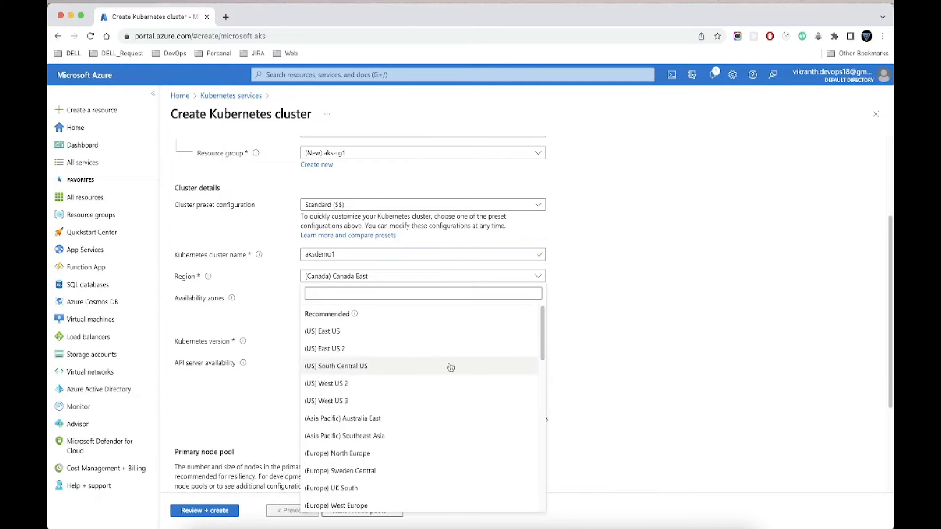
pyautogui.scroll(-3, 403, 434)
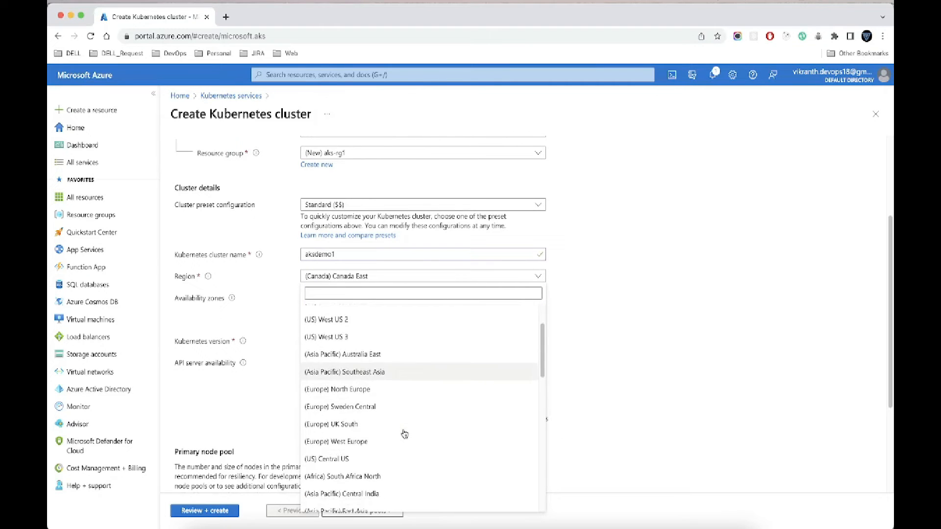
pyautogui.click(403, 451)
# Step: Limit the primary node pool's autoscale node count range to a minimum and maximum of 1
pyautogui.scroll(-3, 497, 327)
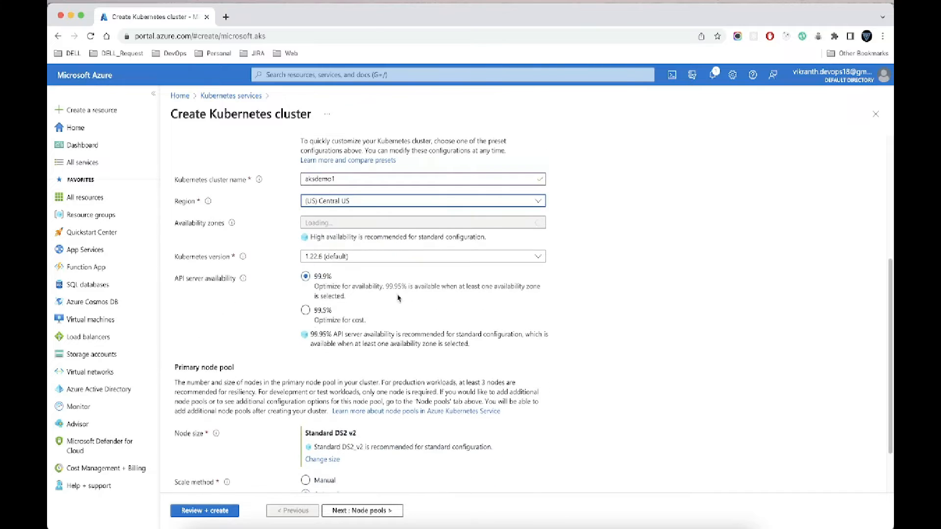
pyautogui.scroll(-1, 414, 361)
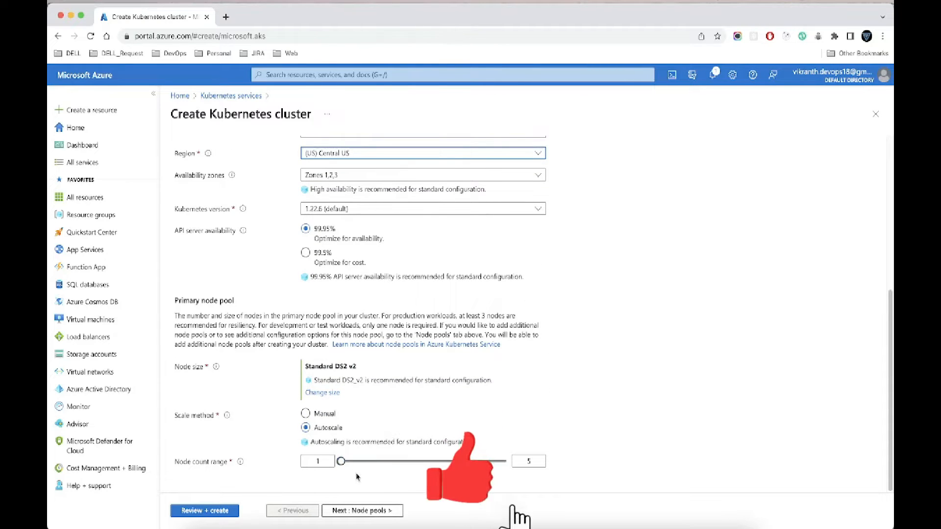
pyautogui.moveTo(342, 463); pyautogui.dragTo(338, 463)
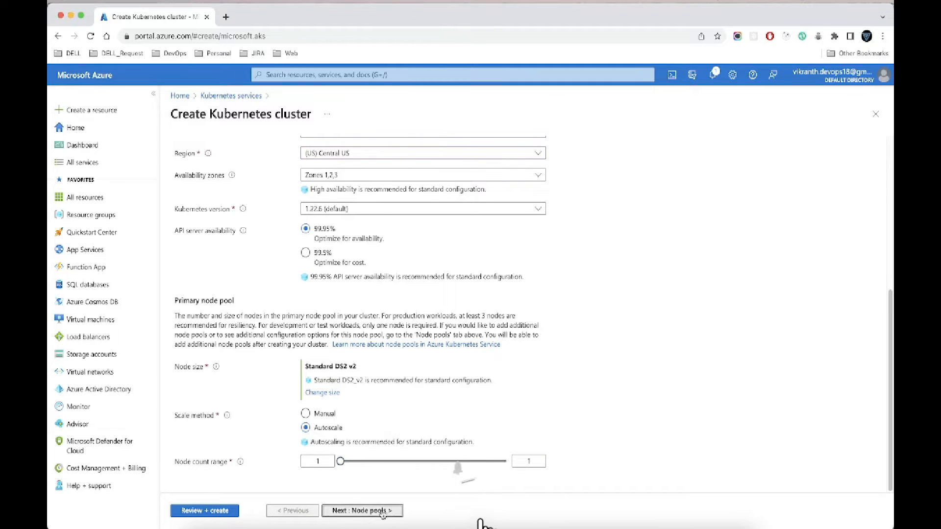
# Step: Keep the node pool and access defaults, and configure the cluster's networking with Azure CNI and the Azure network policy
pyautogui.click(362, 511)
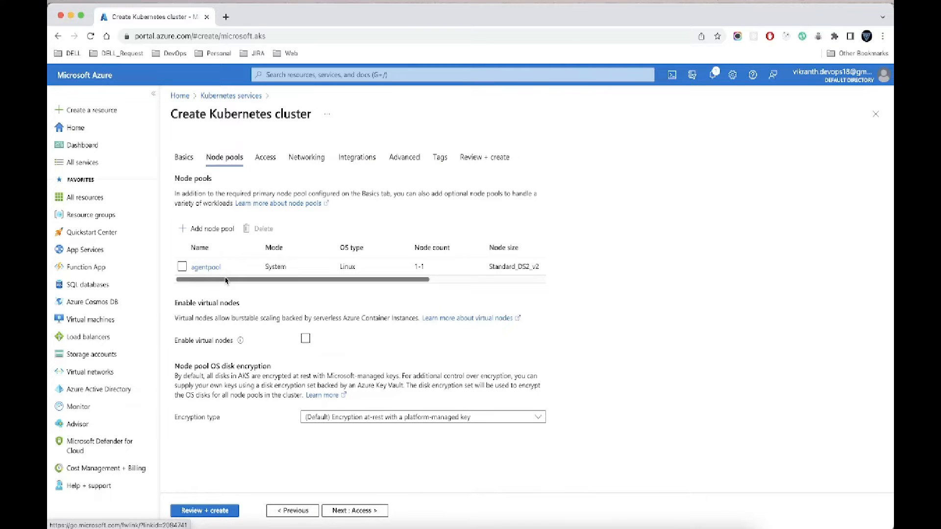
pyautogui.click(362, 511)
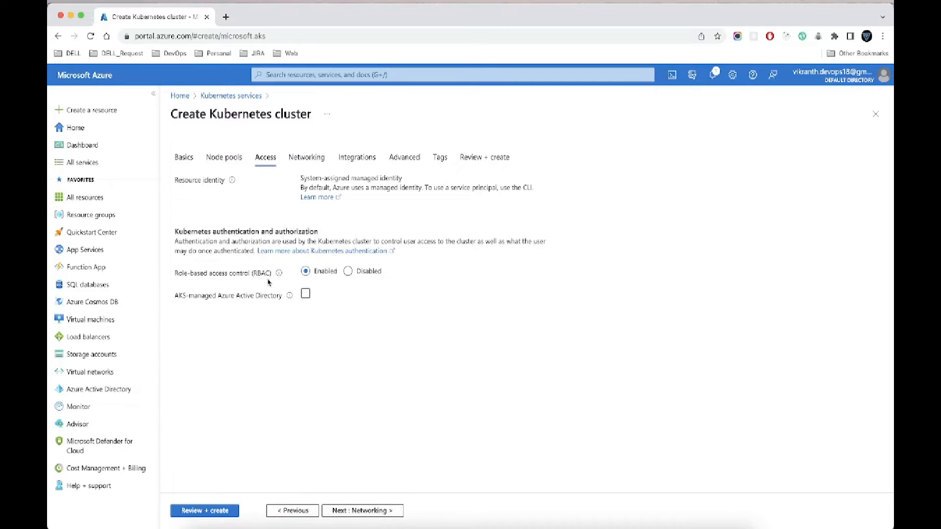
pyautogui.click(362, 511)
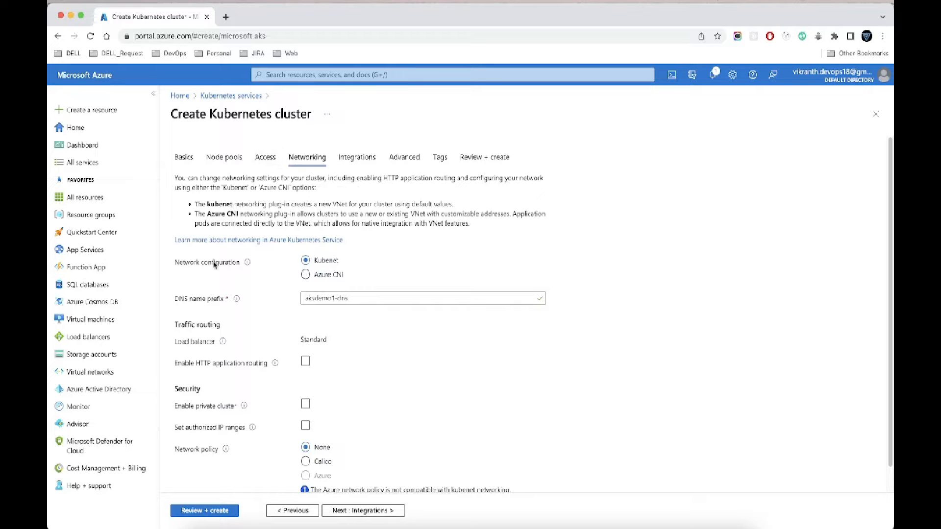
pyautogui.click(307, 275)
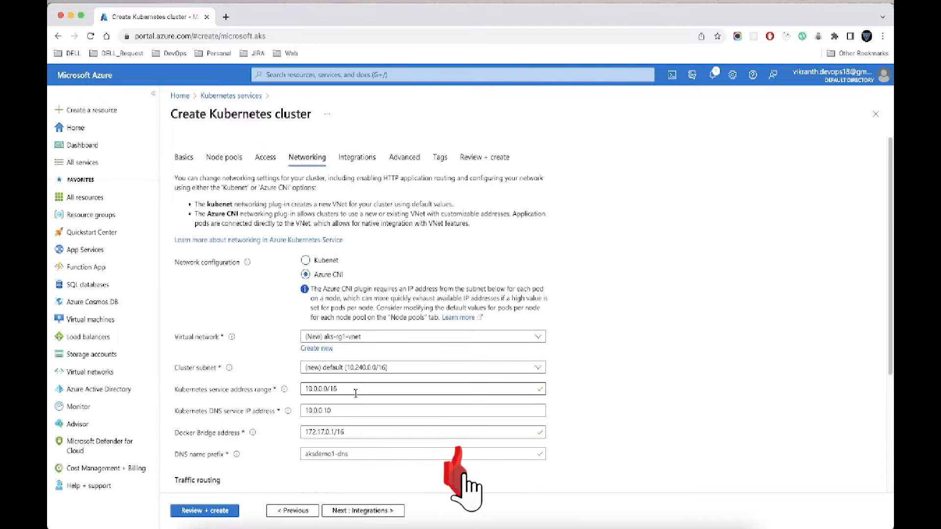
pyautogui.scroll(-1, 332, 439)
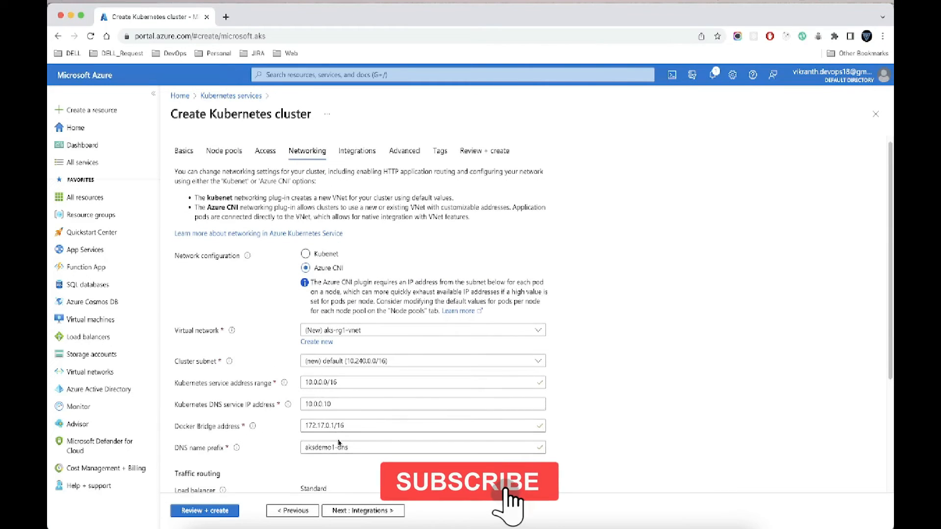
pyautogui.scroll(-2, 378, 444)
pyautogui.scroll(-3, 377, 444)
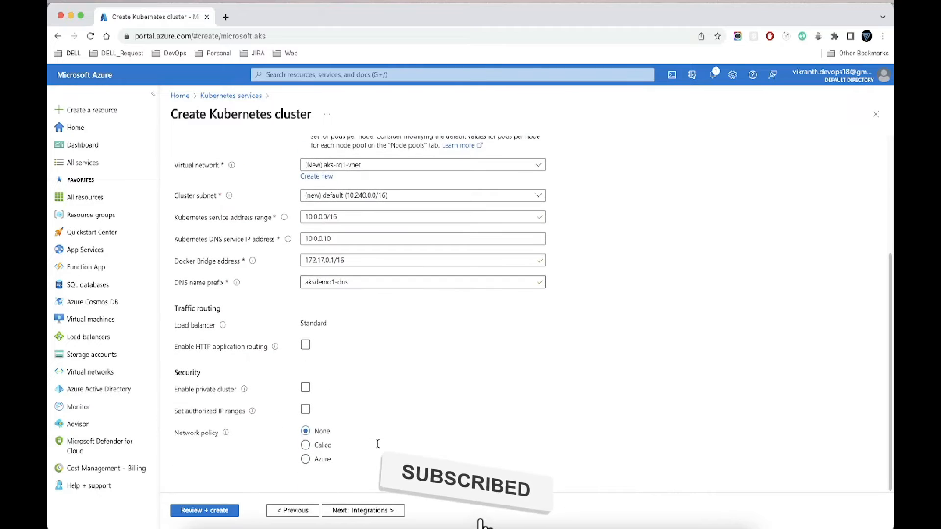
pyautogui.click(305, 460)
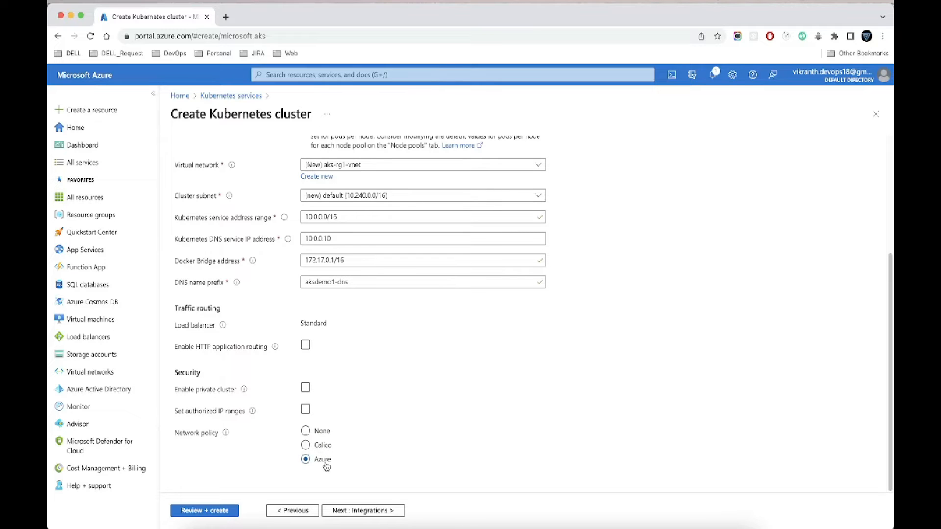
# Step: Disable container monitoring in the integrations, keep the advanced and tag defaults, and create the cluster
pyautogui.click(360, 511)
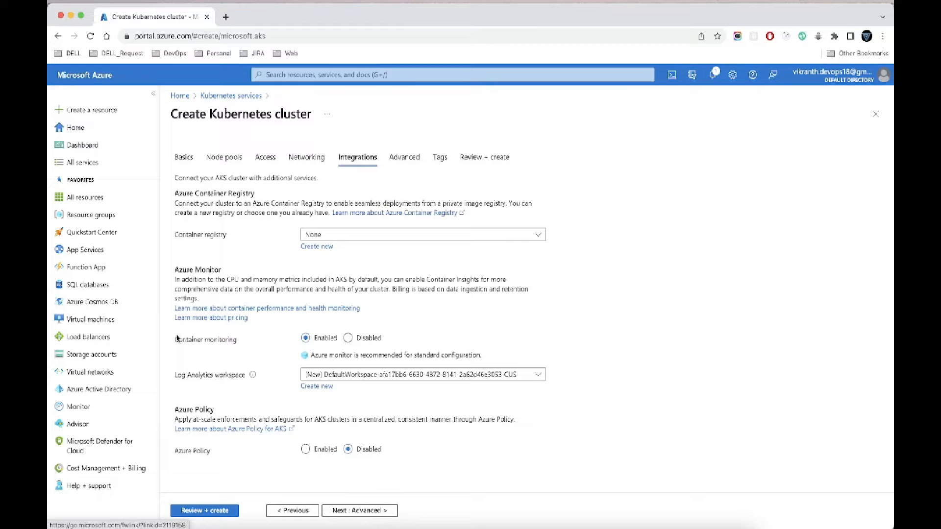
pyautogui.click(348, 339)
pyautogui.click(365, 511)
pyautogui.click(368, 510)
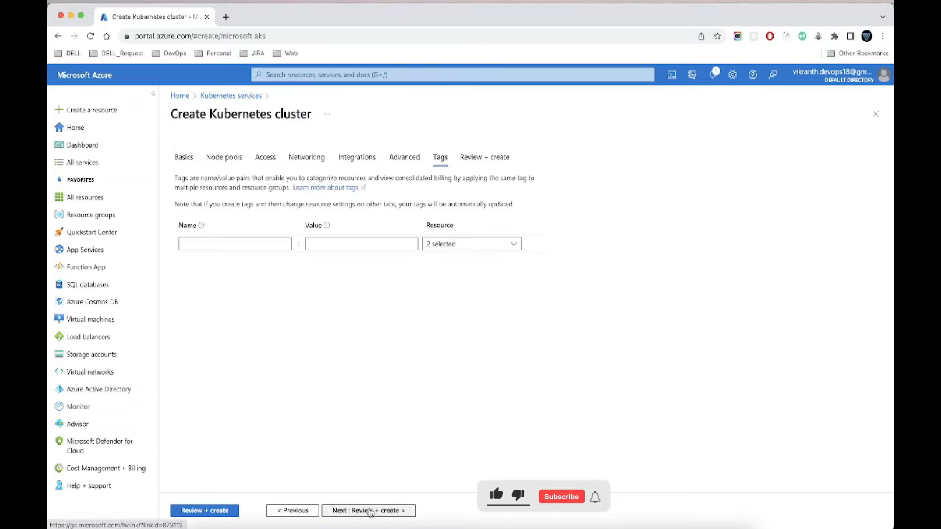
pyautogui.click(370, 511)
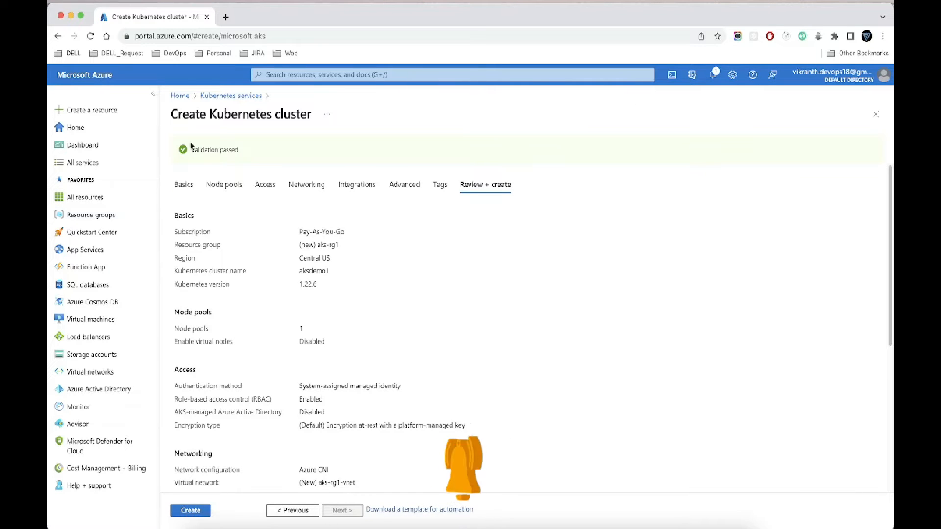
pyautogui.click(191, 510)
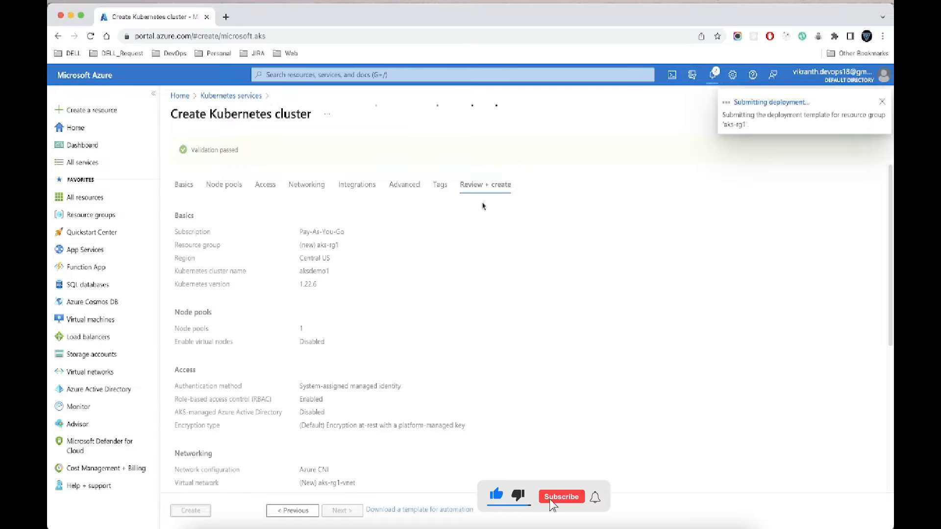
# Step: Monitor the cluster deployment through the portal notifications and deployment overview, and open the deployed resource once it completes
pyautogui.click(712, 76)
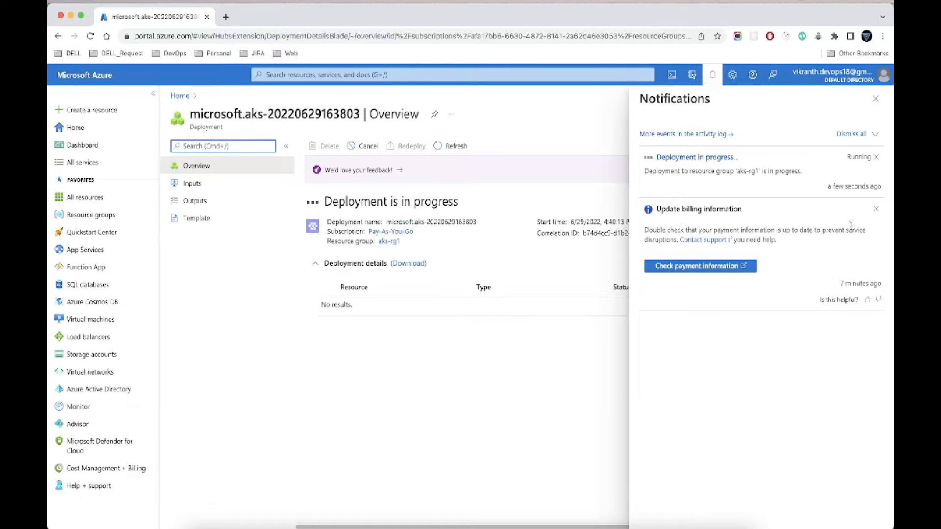
pyautogui.click(461, 386)
pyautogui.click(714, 76)
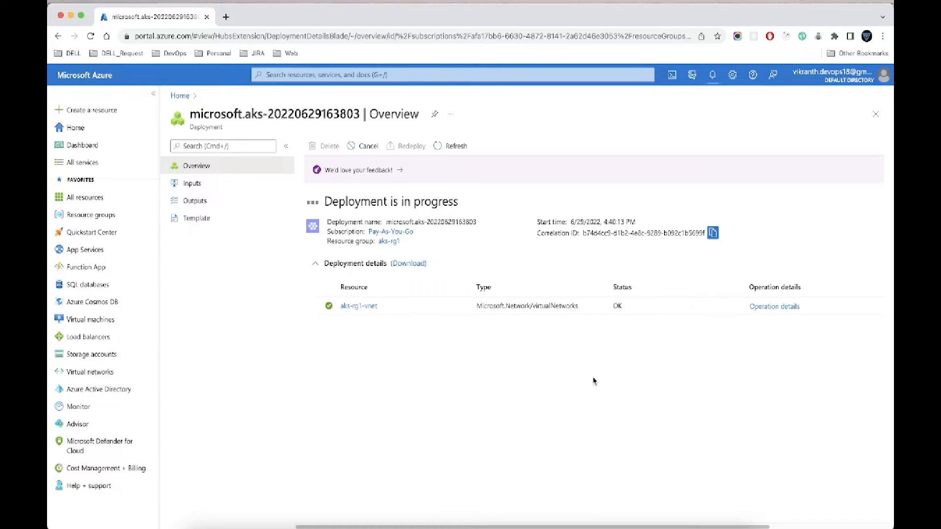
pyautogui.click(461, 147)
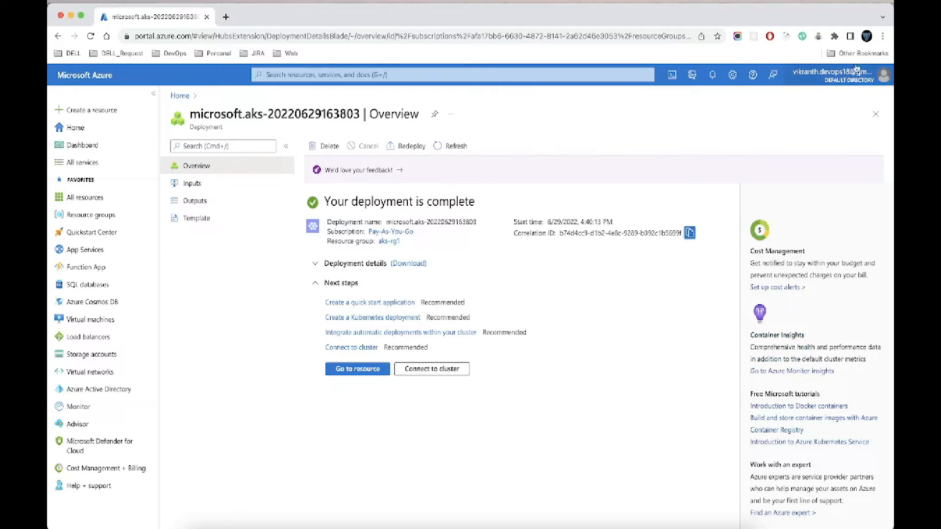
pyautogui.click(711, 78)
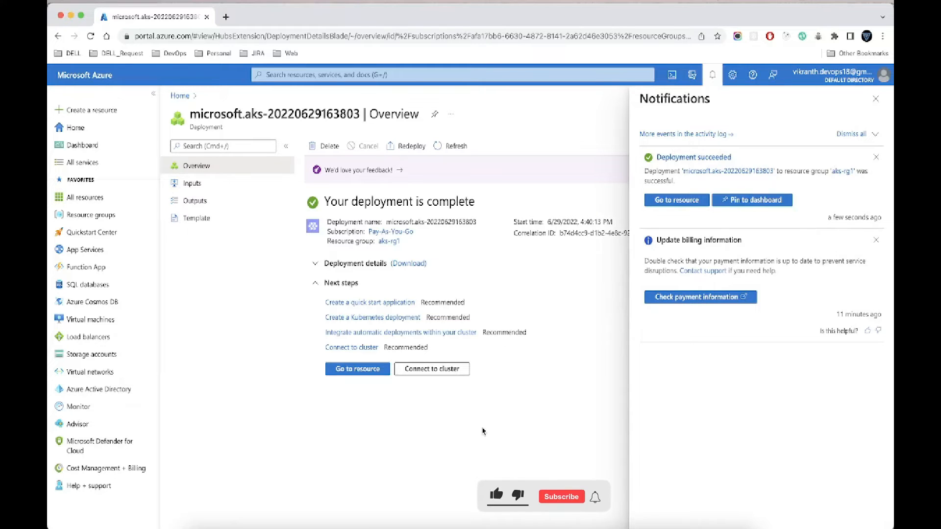
pyautogui.click(714, 76)
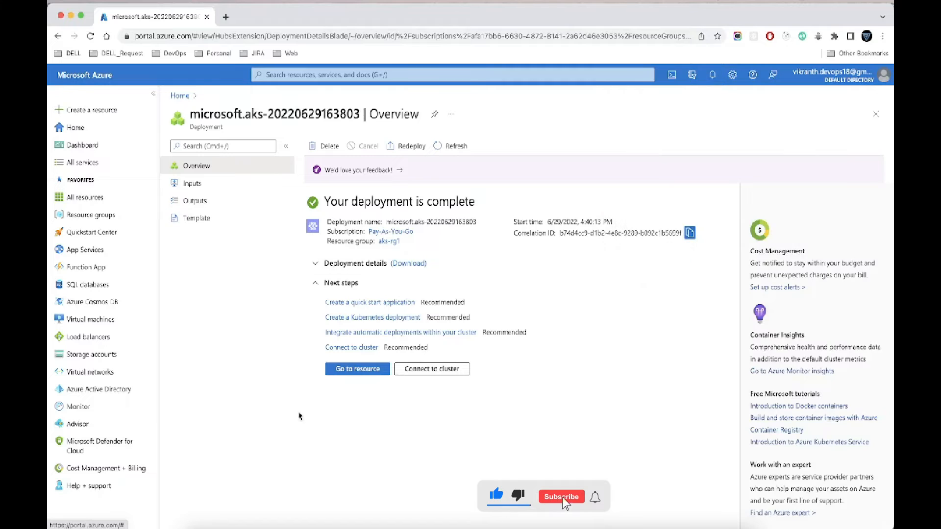
pyautogui.click(347, 373)
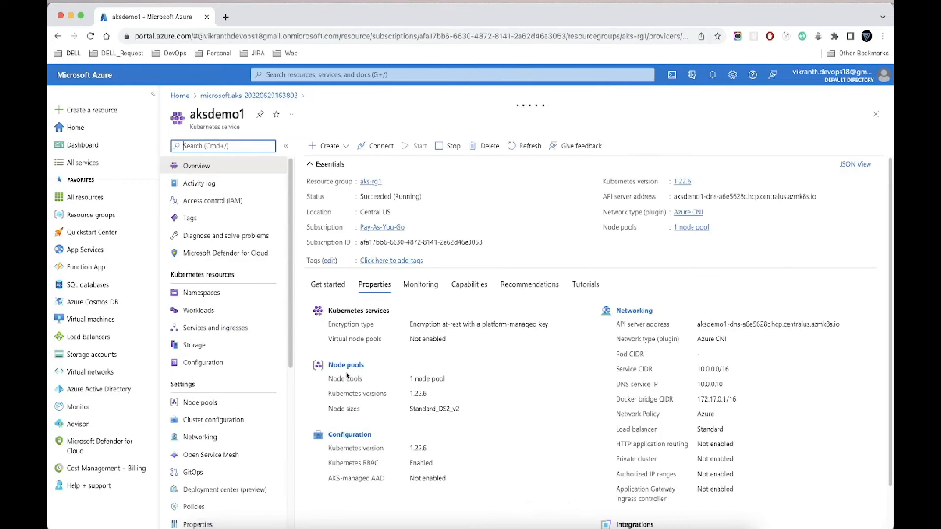
# Step: Check the Step-03 kubectl instructions in README.md in Visual Studio Code, and try to start Cloud Shell in the Azure portal
pyautogui.press('super+Tab')
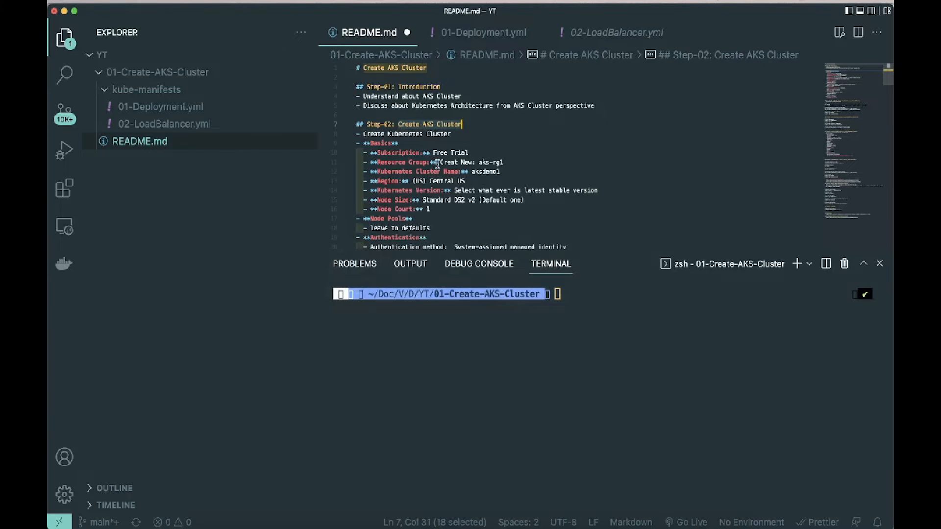
pyautogui.scroll(-8, 436, 167)
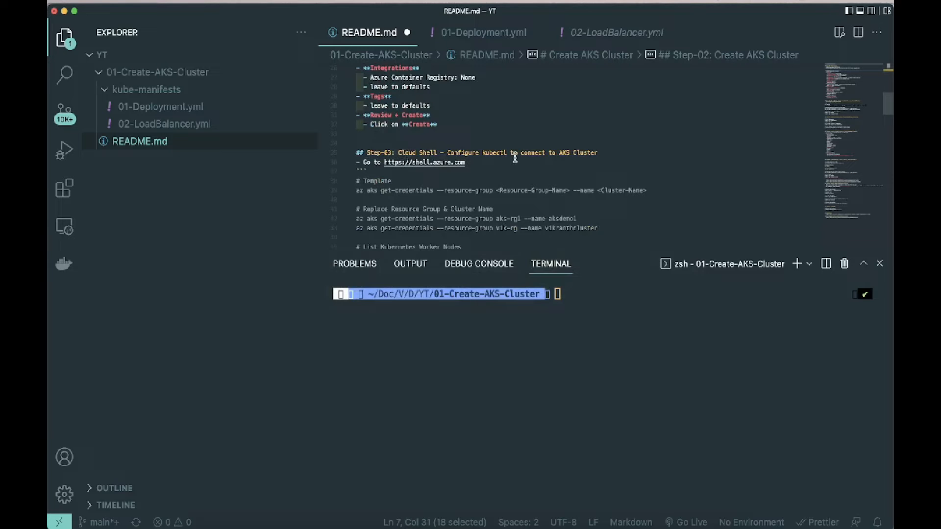
pyautogui.press('super+Tab')
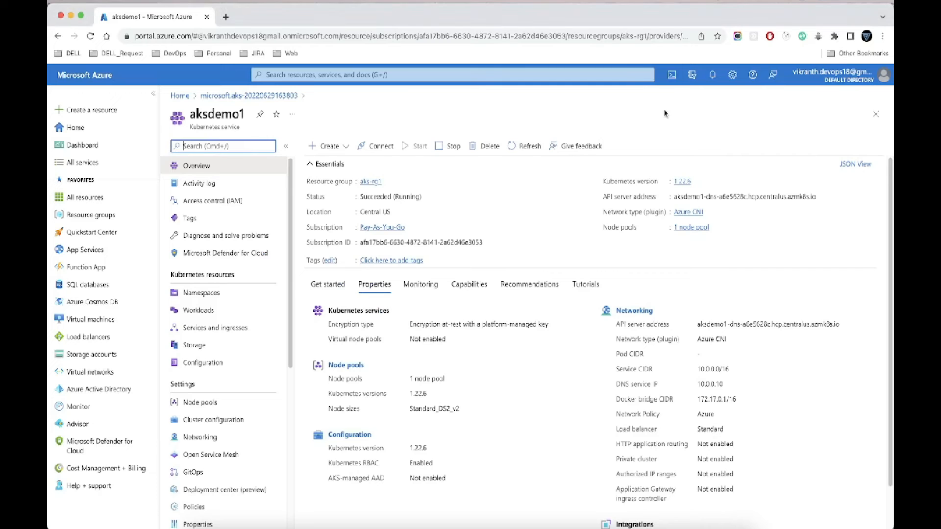
pyautogui.click(671, 76)
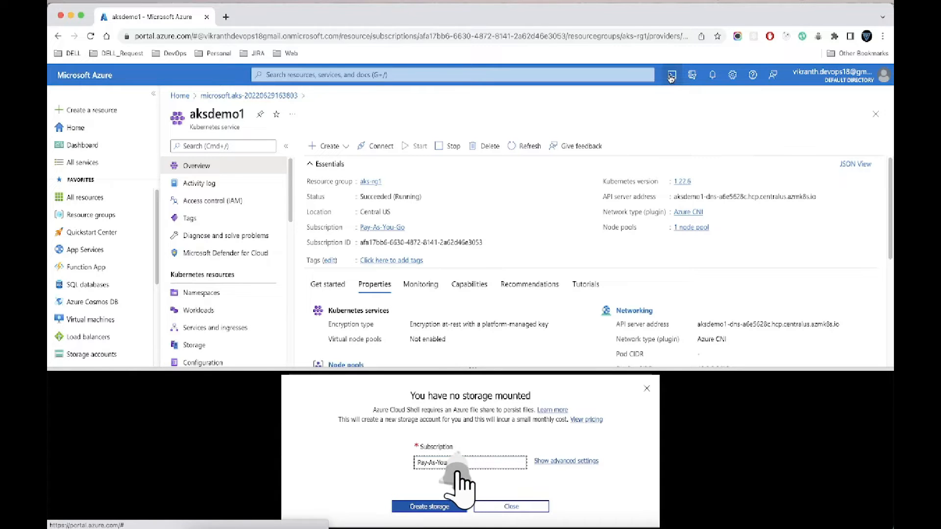
pyautogui.click(635, 386)
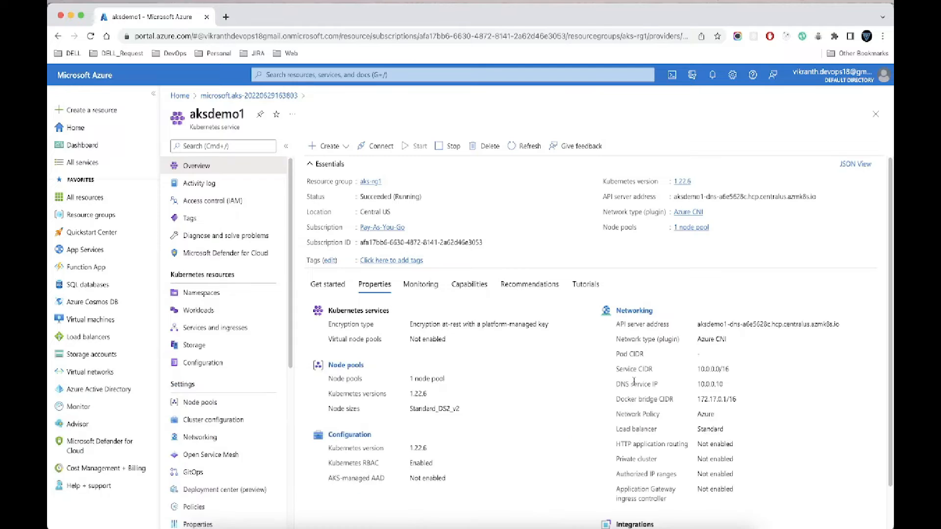
# Step: Switch to Visual Studio Code, select the aks-rg1 get-credentials command in README.md, and run az login, authenticating with the signed-in account
pyautogui.press('super+Tab')
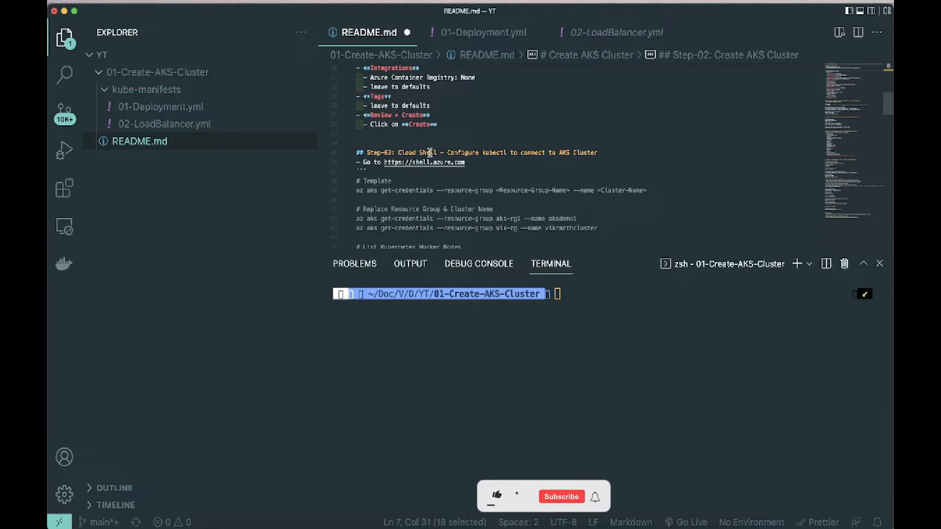
pyautogui.moveTo(356, 219); pyautogui.dragTo(577, 217)
pyautogui.press('super+c')
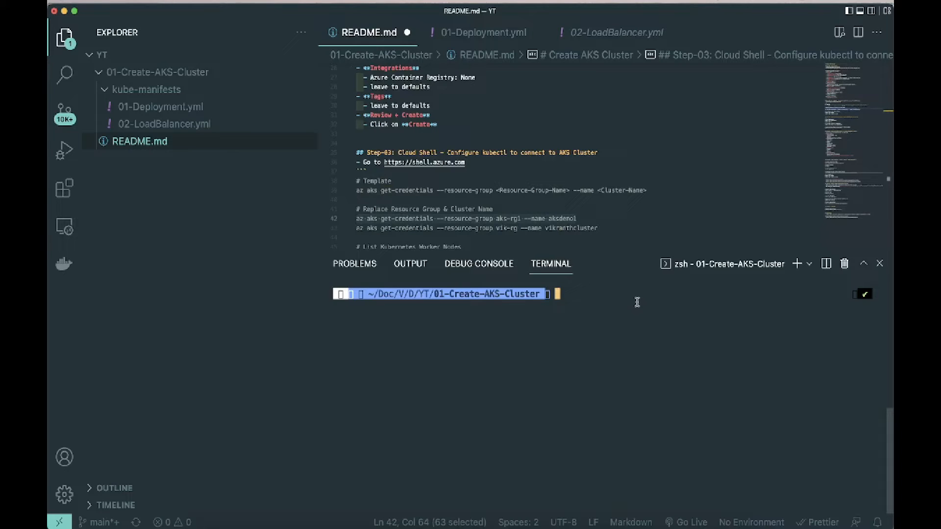
pyautogui.write('az ')
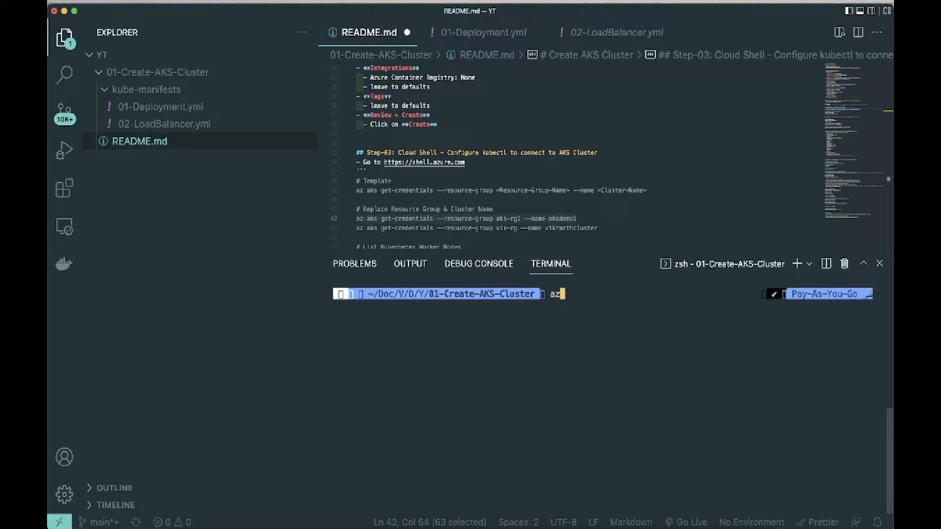
pyautogui.write('login')
pyautogui.press('Return')
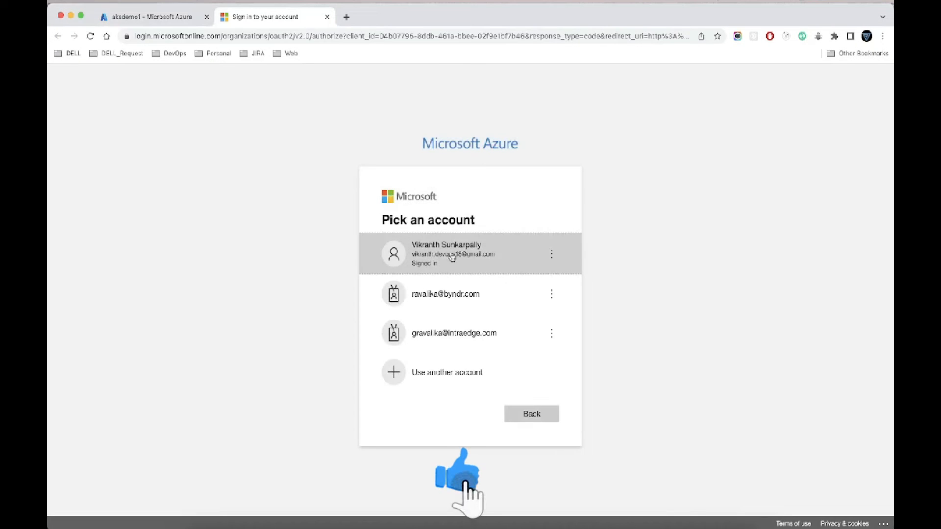
pyautogui.click(452, 256)
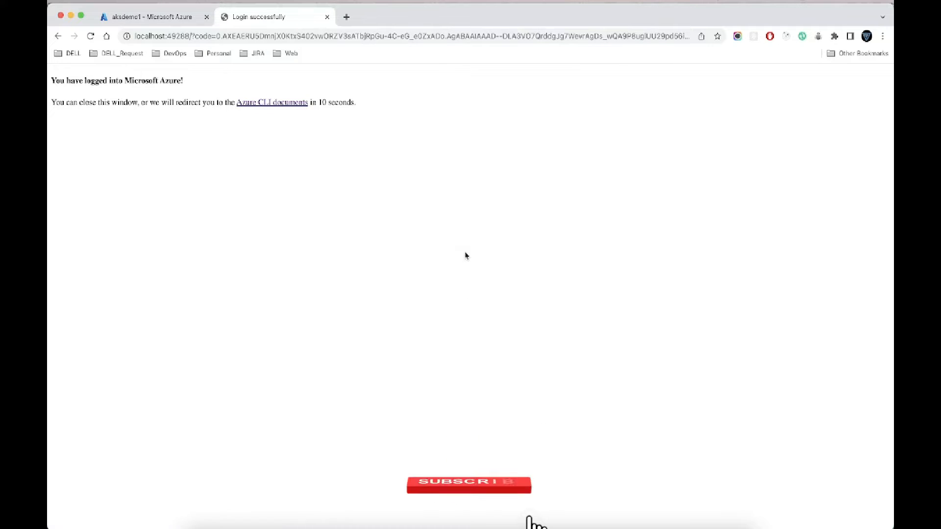
# Step: Return to the Visual Studio Code terminal and clear its output
pyautogui.press('super+Tab')
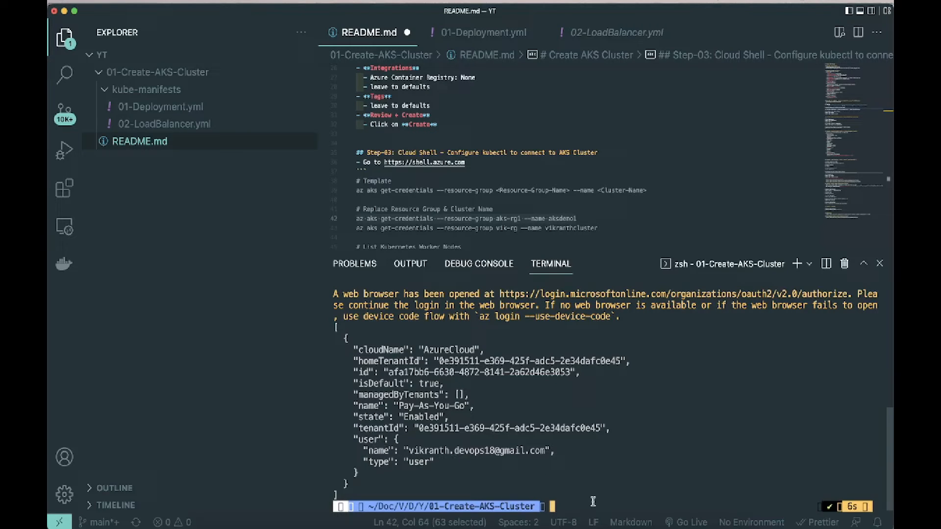
pyautogui.write('clear')
pyautogui.press('Return')
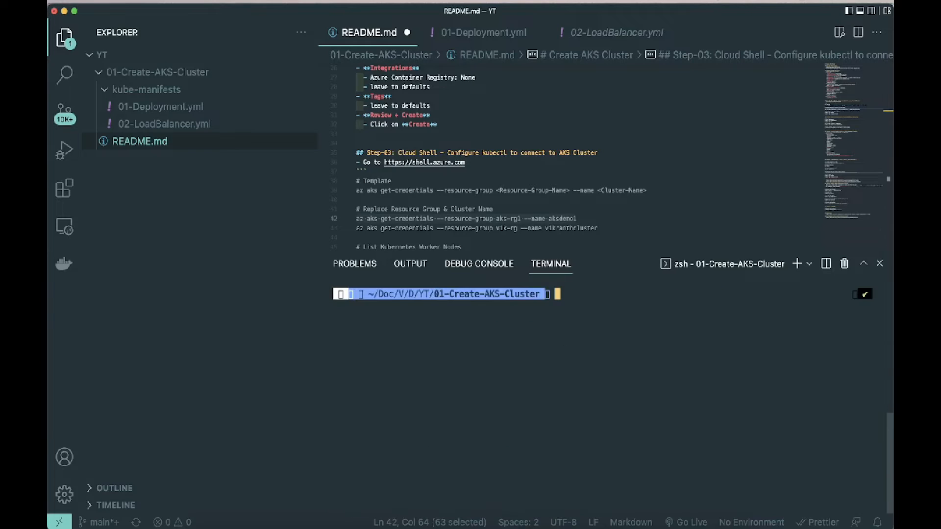
# Step: Run az aks get-credentials --resource-group aks-rg1 --name aksdemo1, overwrite both existing kubeconfig entries, and clear the terminal
pyautogui.press('super+v')
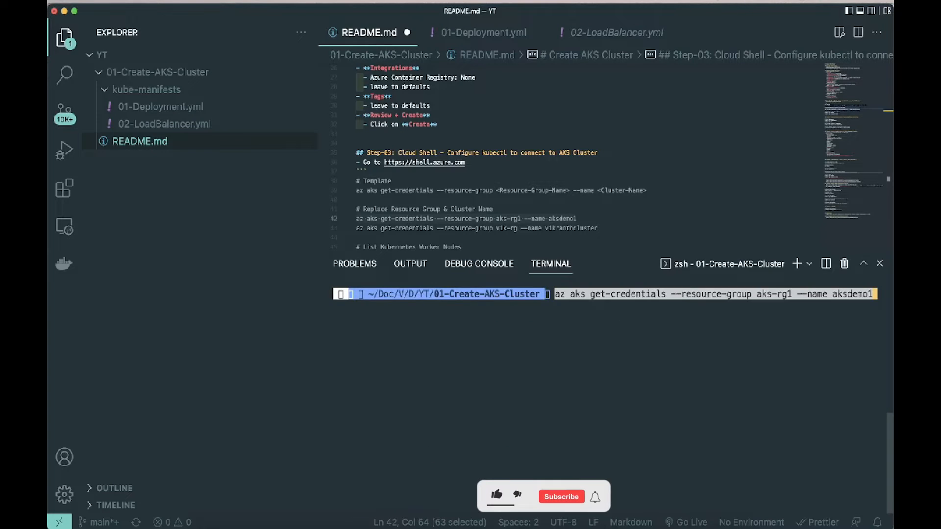
pyautogui.press('Return')
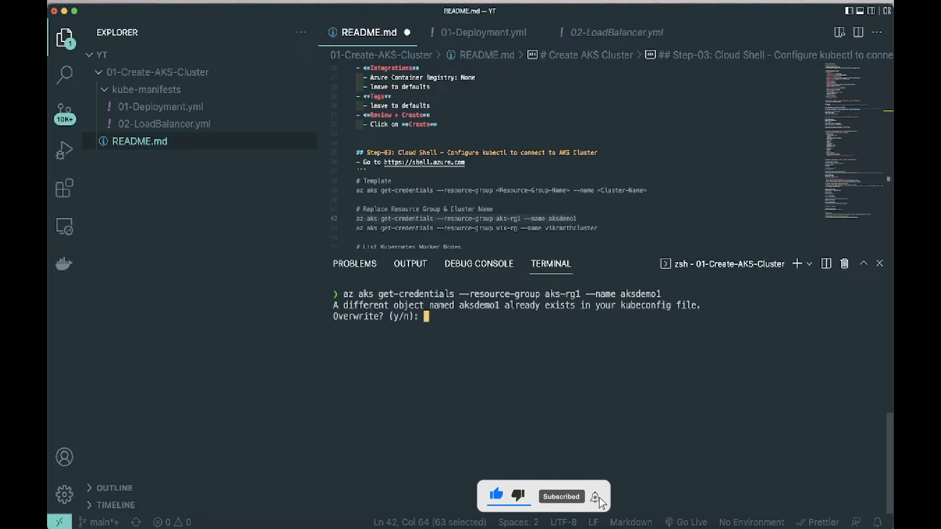
pyautogui.write('y')
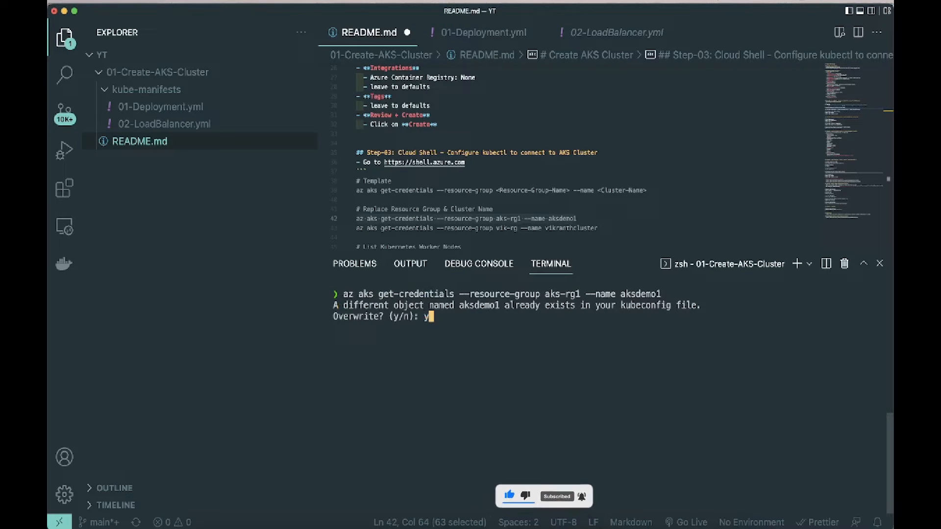
pyautogui.press('Return')
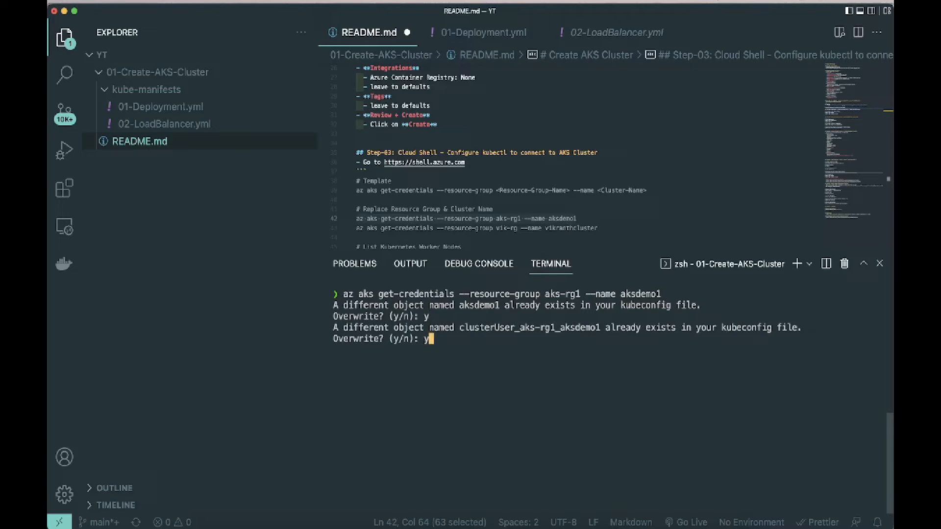
pyautogui.write('y')
pyautogui.press('Return')
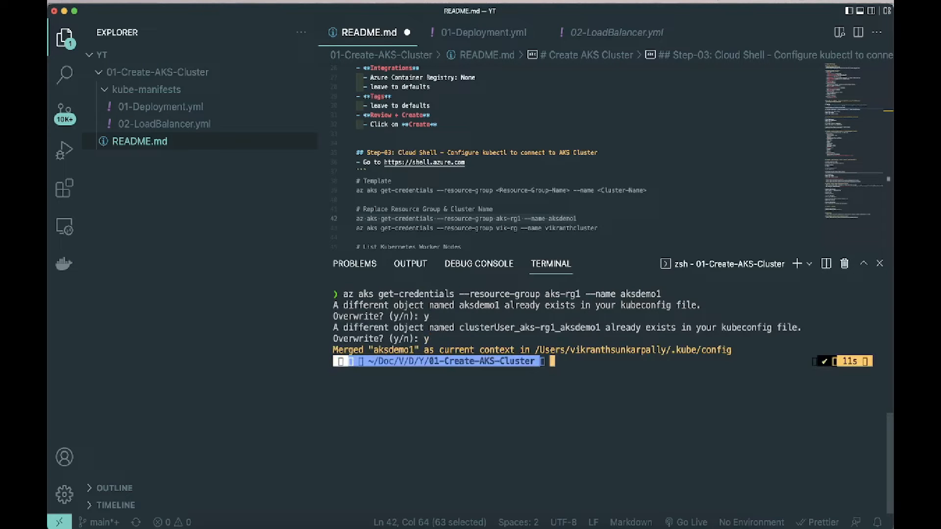
pyautogui.write('clear')
pyautogui.press('Return')
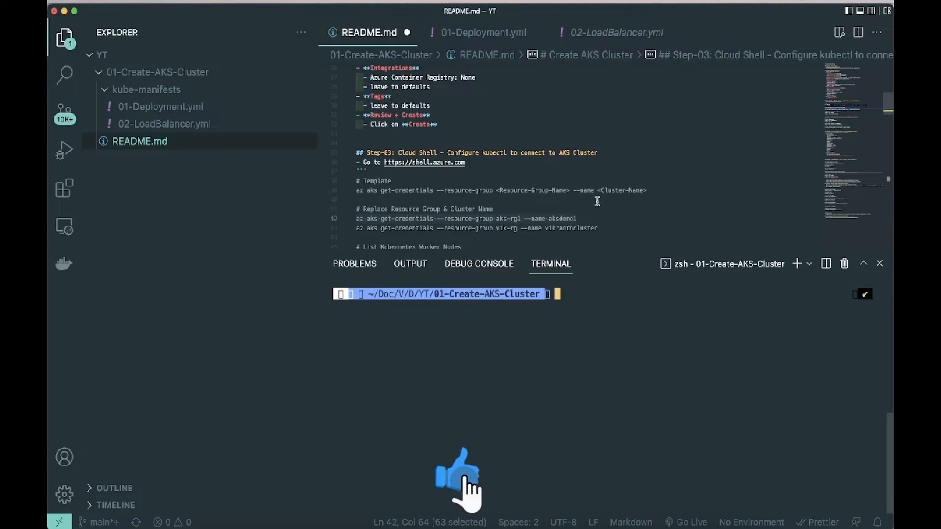
# Step: List the cluster's worker nodes from the terminal with kubectl get nodes
pyautogui.scroll(-5, 597, 201)
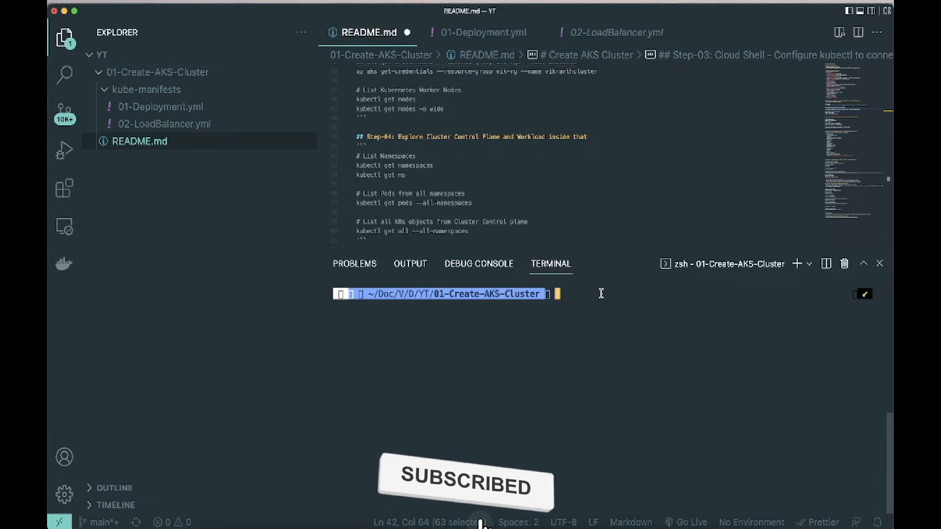
pyautogui.write('kube')
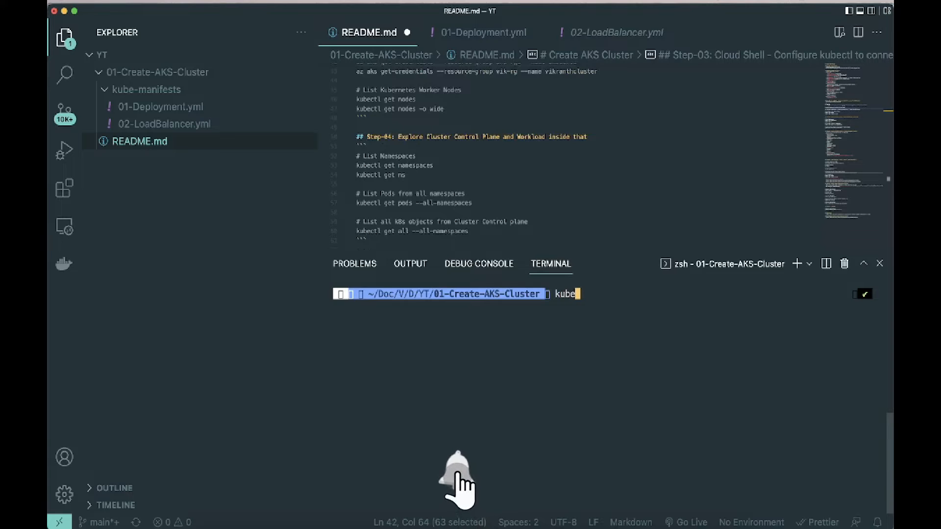
pyautogui.write('ctl ge')
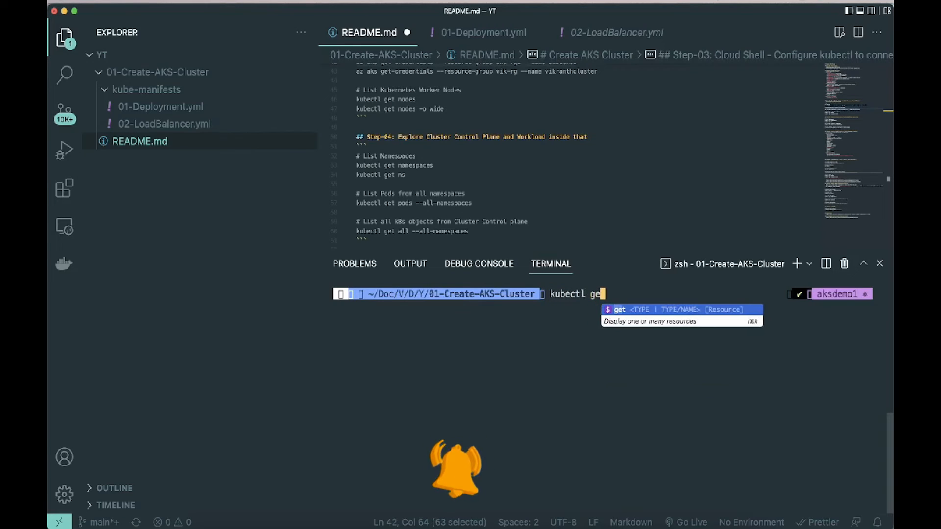
pyautogui.write('t nodes')
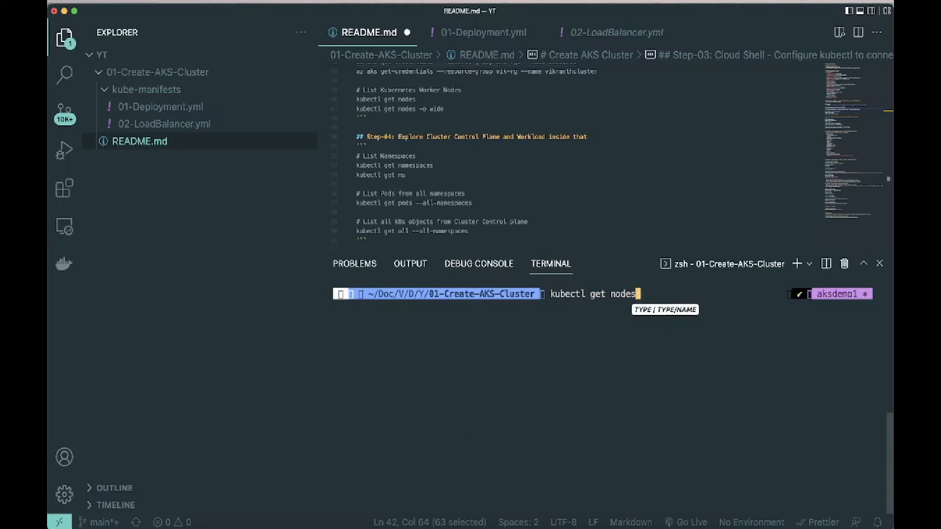
pyautogui.press('Return')
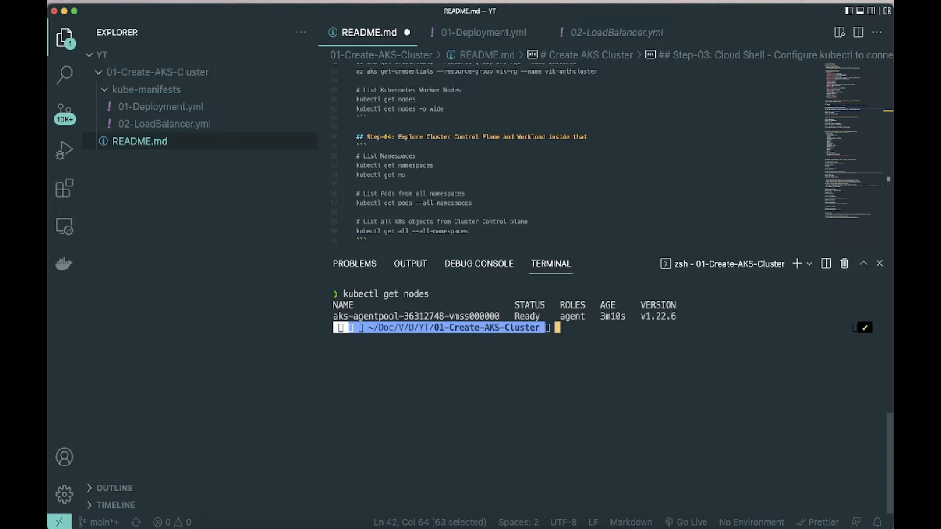
# Step: List the nodes in detail with kubectl get nodes -o wide, and narrow the file explorer to give the output more room
pyautogui.press('Up')
pyautogui.write('-o wi')
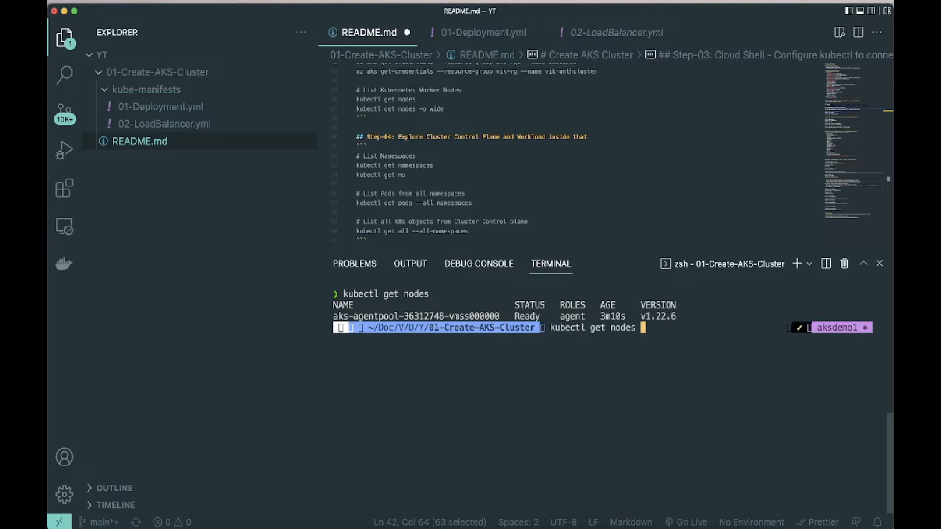
pyautogui.write('de')
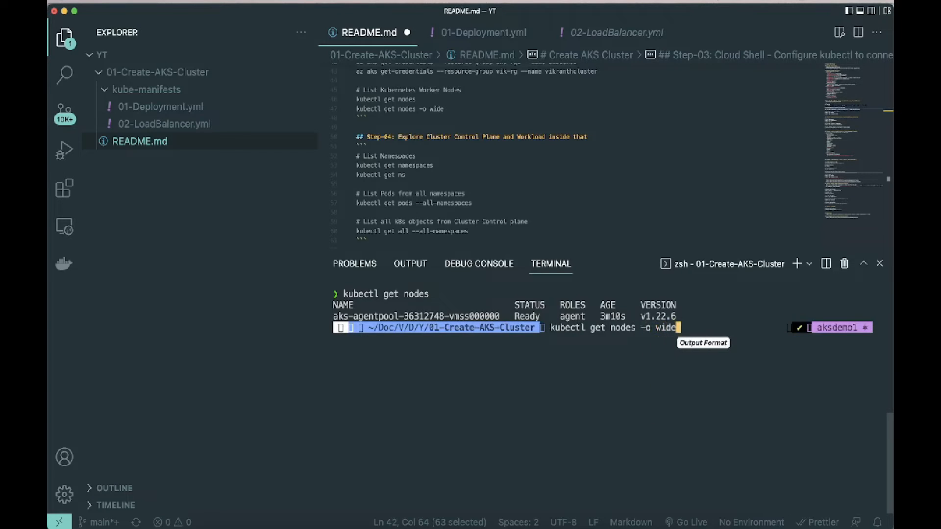
pyautogui.press('Return')
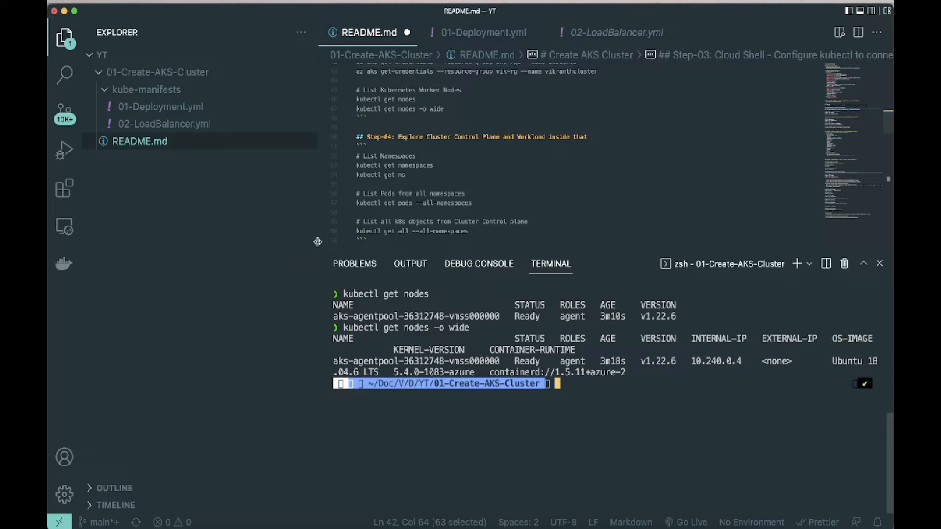
pyautogui.moveTo(321, 245); pyautogui.dragTo(191, 237)
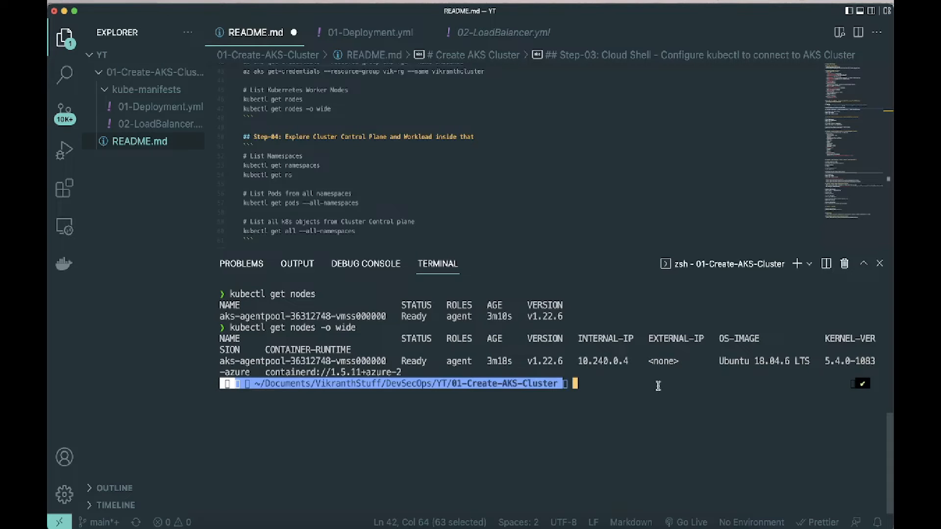
# Step: List the cluster's namespaces from the terminal with kubectl get namespaces, following Step-04 in README.md
pyautogui.scroll(-3, 577, 214)
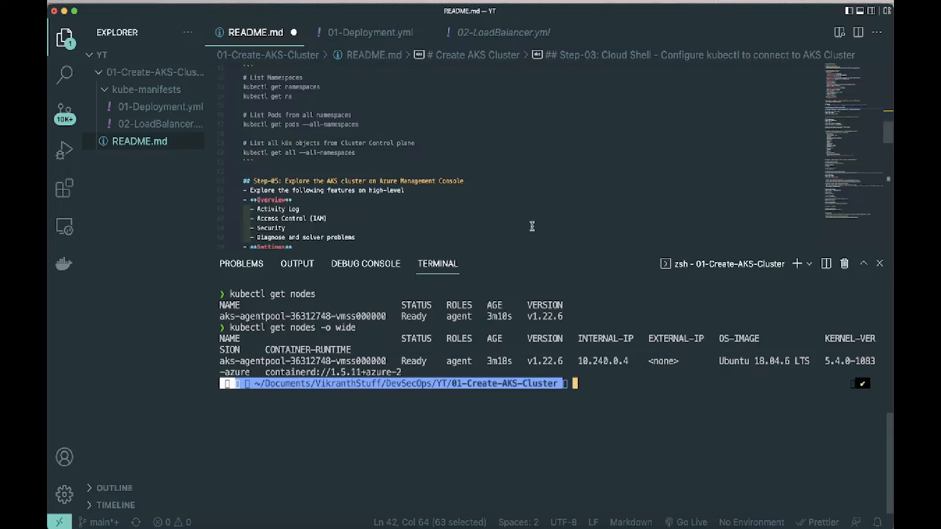
pyautogui.scroll(3, 532, 227)
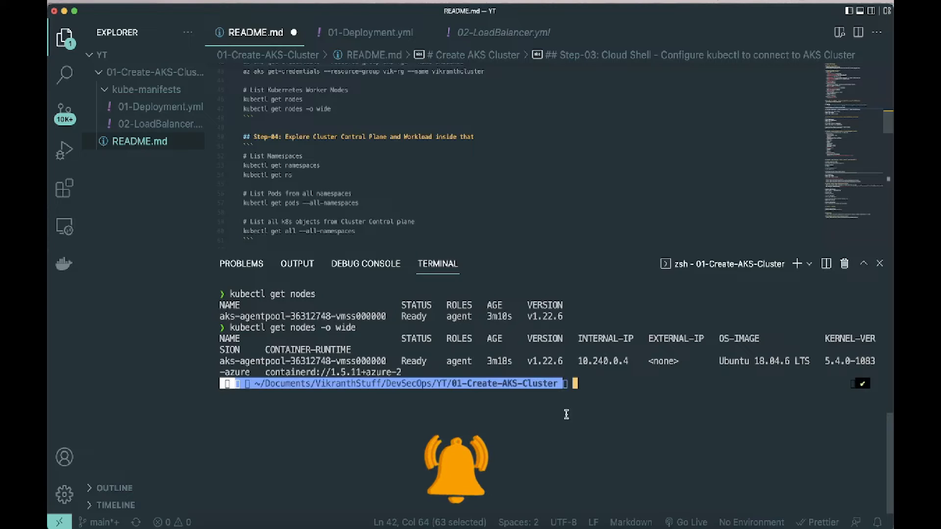
pyautogui.write('k')
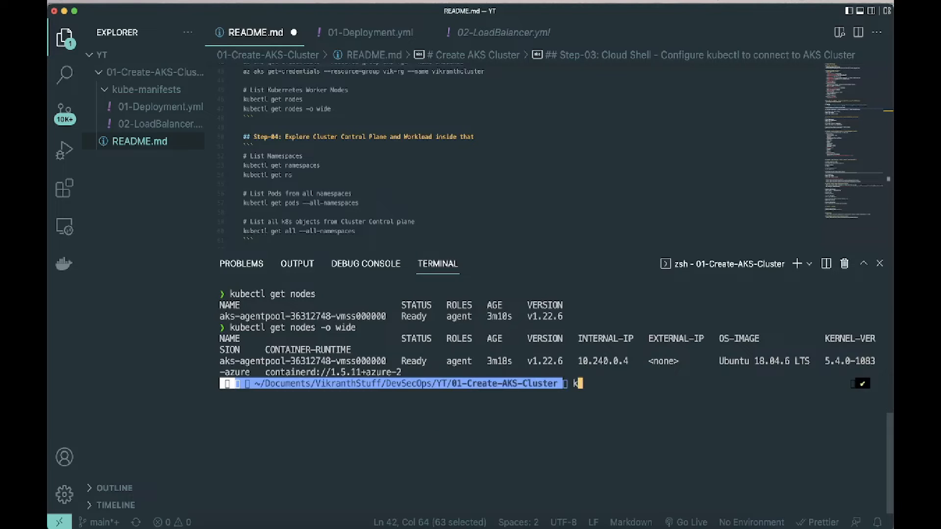
pyautogui.write('ubectl g')
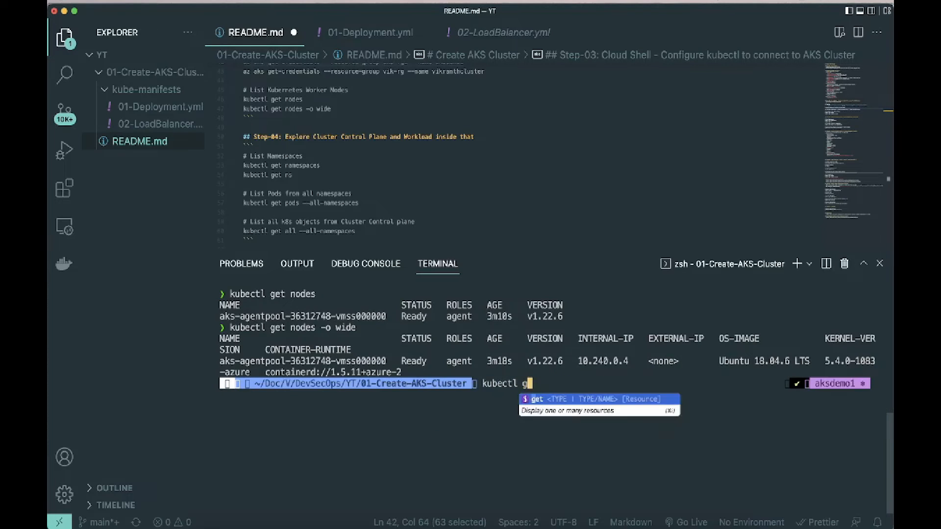
pyautogui.write('et nsa')
pyautogui.press('BackSpace')
pyautogui.press('BackSpace')
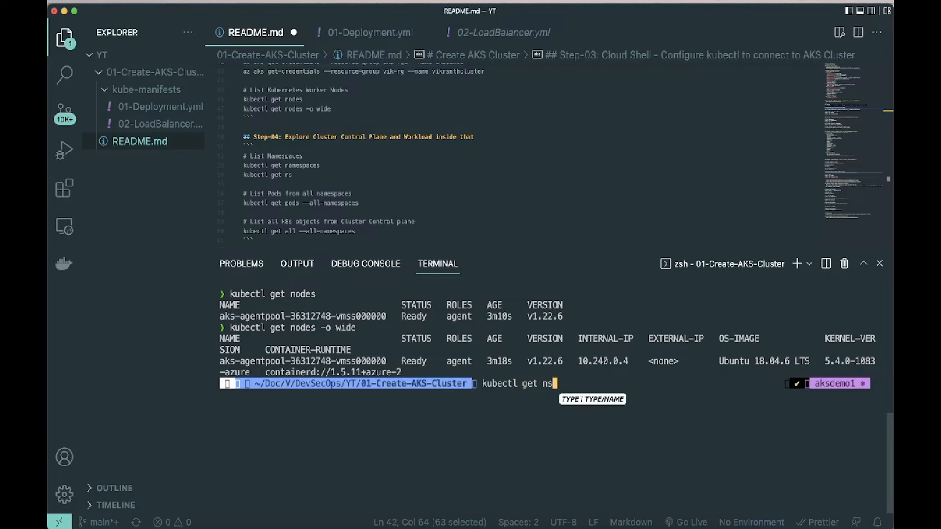
pyautogui.write('am')
pyautogui.press('Tab')
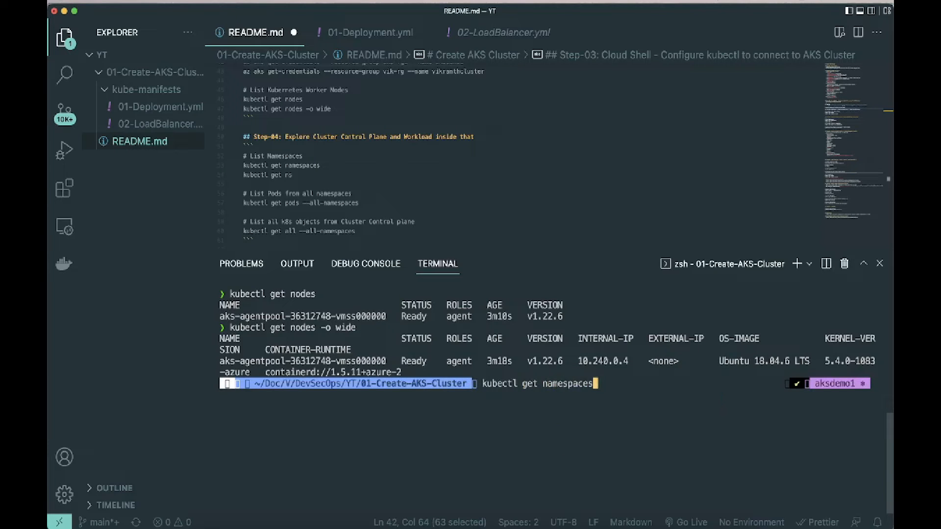
pyautogui.press('Return')
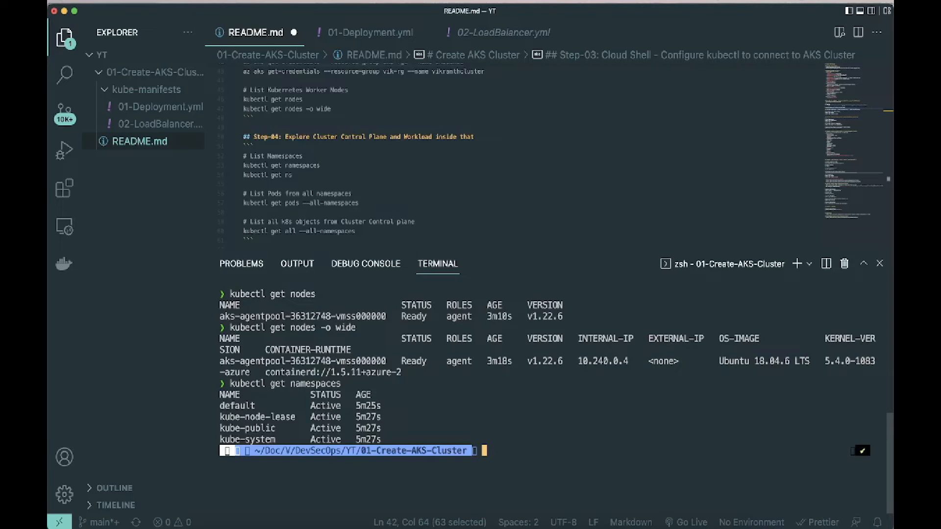
# Step: Switch to the aksdemo1 overview in the Azure portal and review the node pool charts under its monitoring metrics
pyautogui.scroll(-3, 552, 217)
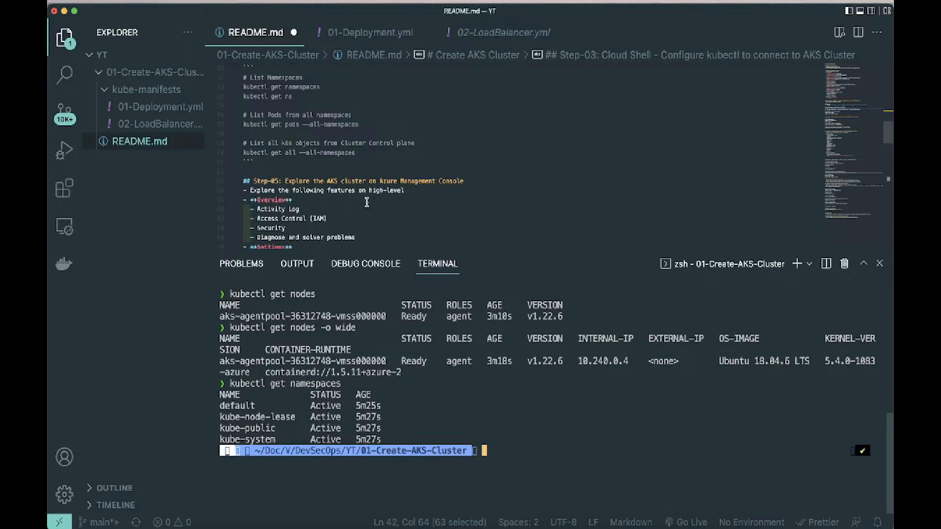
pyautogui.press('super+Tab')
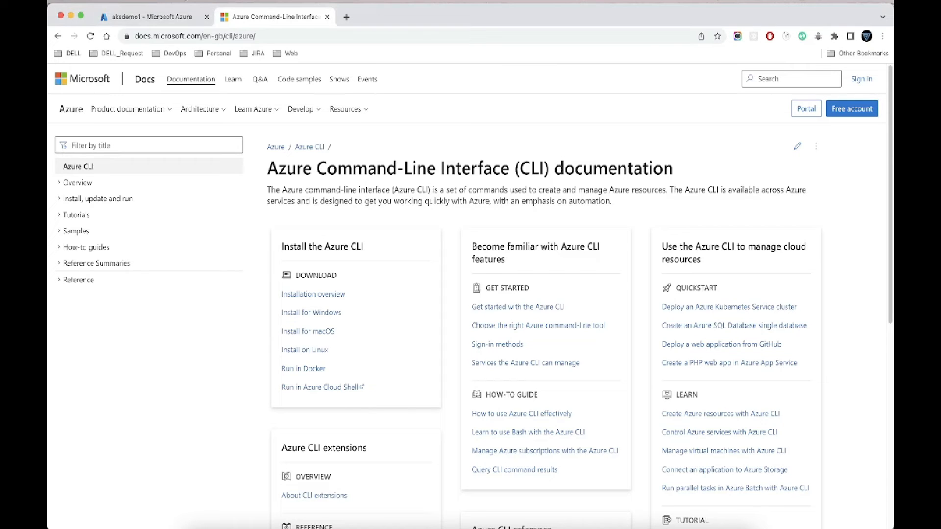
pyautogui.click(124, 20)
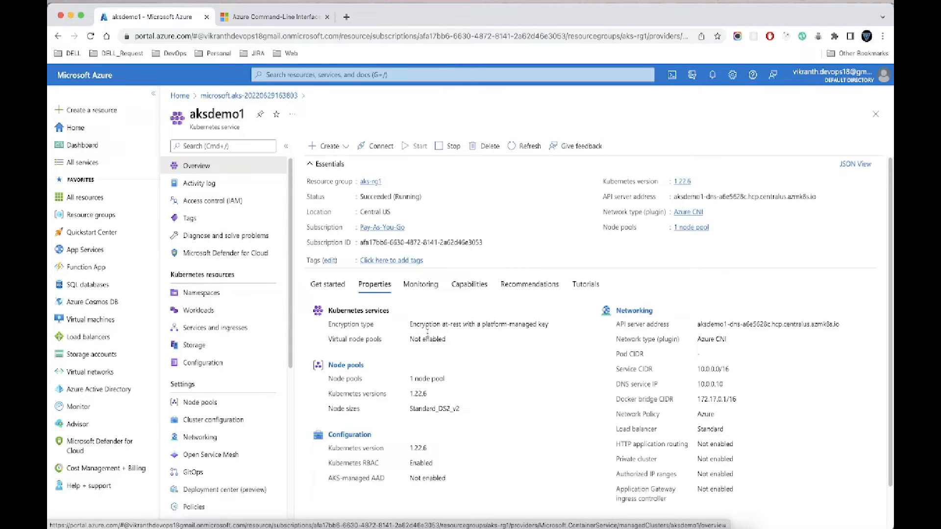
pyautogui.click(430, 286)
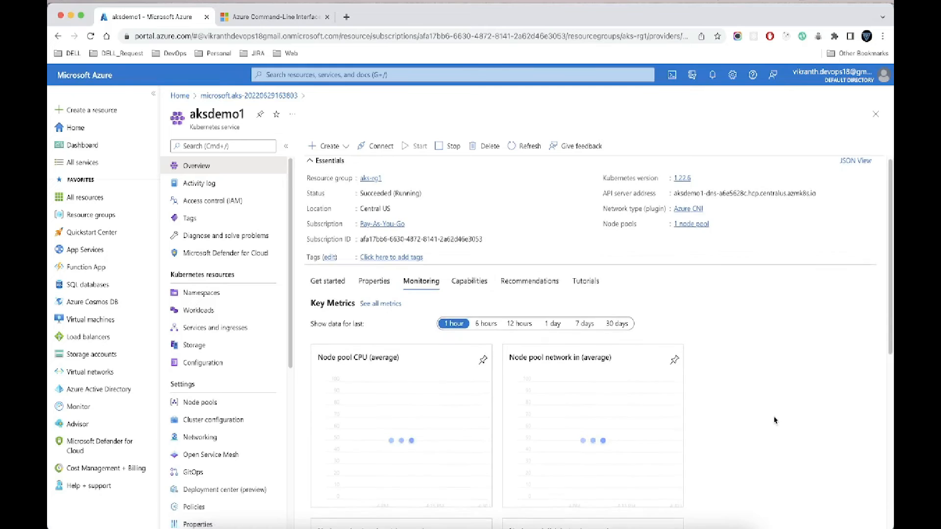
pyautogui.scroll(-5, 775, 420)
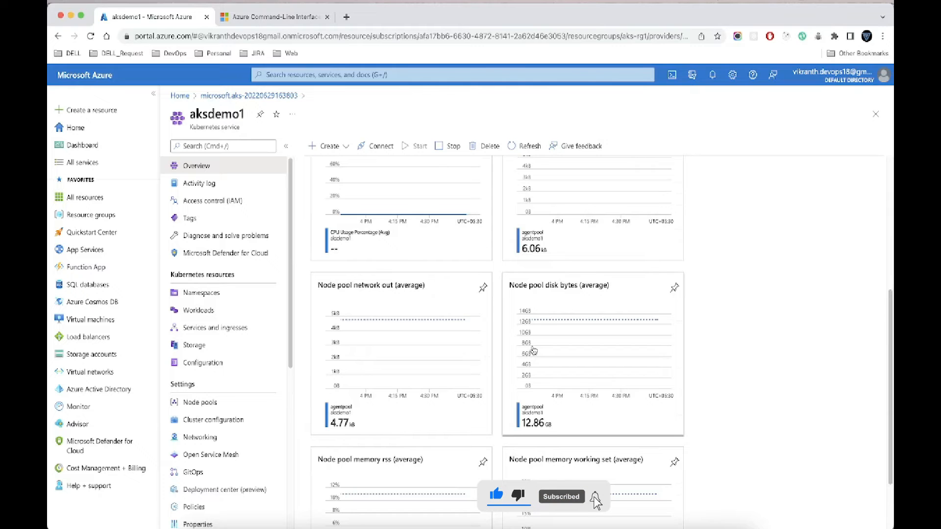
pyautogui.scroll(4, 533, 350)
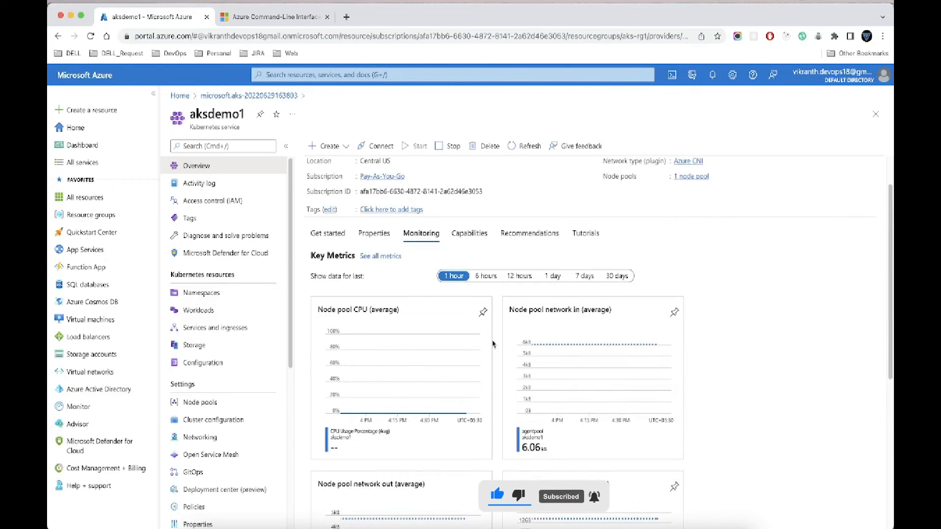
pyautogui.scroll(1, 420, 353)
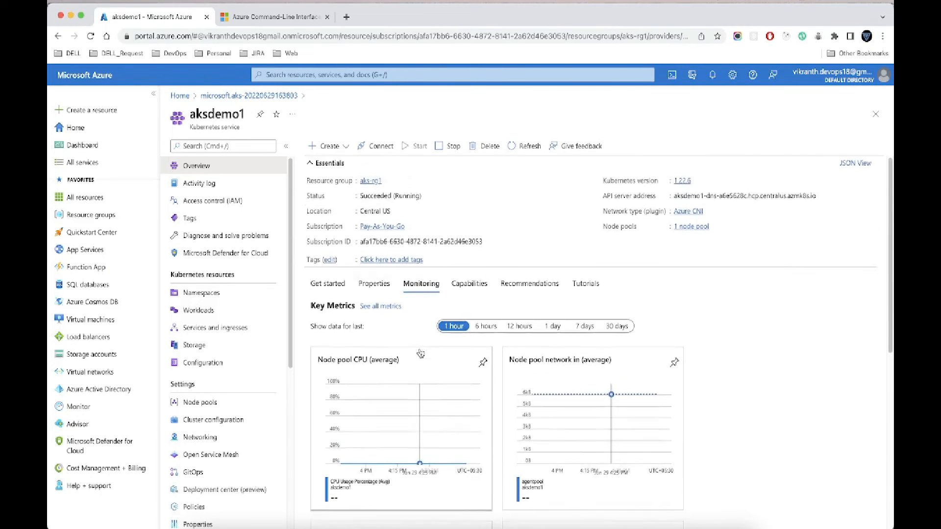
# Step: Inspect the aksdemo1 cluster's namespaces and workload deployments in the portal
pyautogui.click(191, 293)
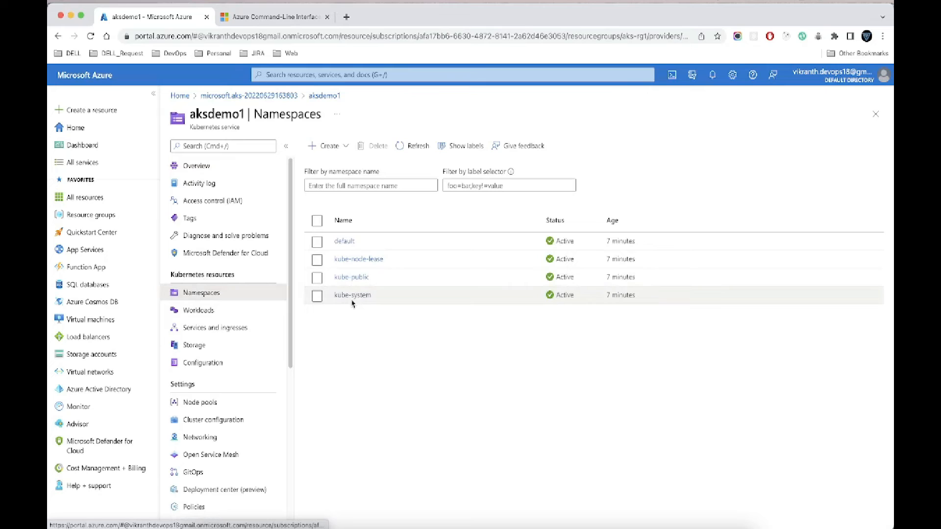
pyautogui.click(206, 309)
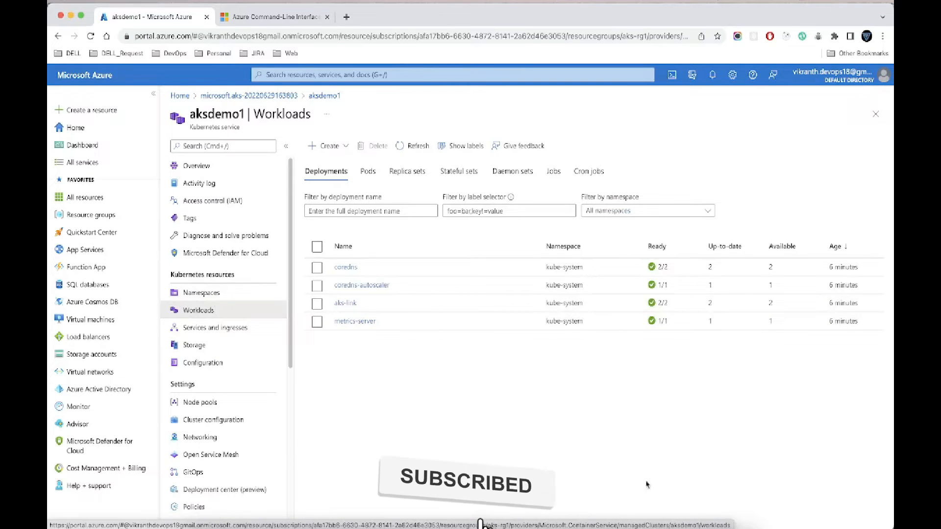
# Step: Switch to Visual Studio Code and run Step-06's brew update && brew install azure-cli from README.md in the terminal
pyautogui.moveTo(634, 527)
pyautogui.click(660, 520)
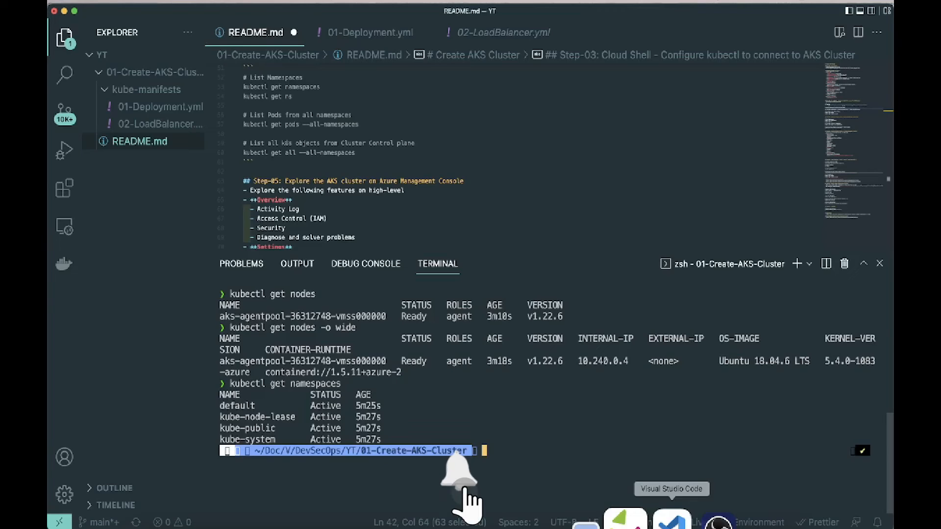
pyautogui.scroll(-10, 437, 233)
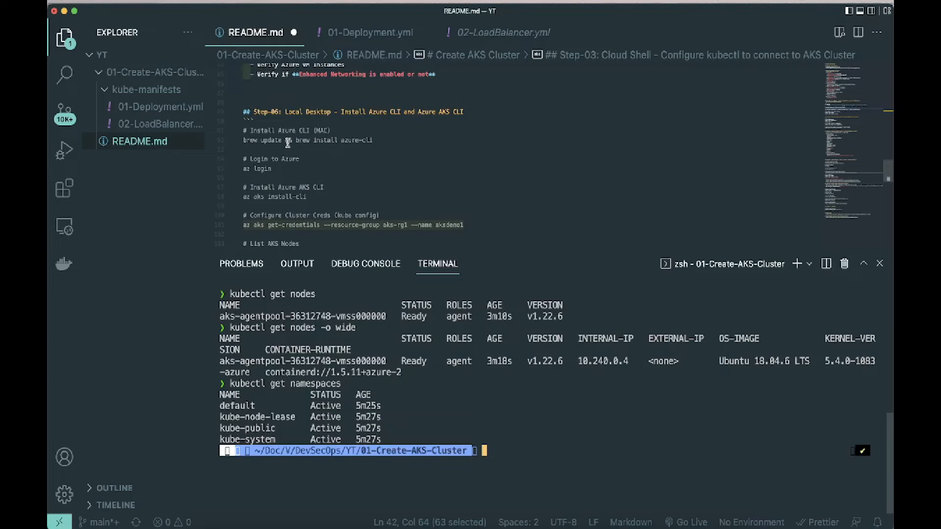
pyautogui.moveTo(244, 139); pyautogui.dragTo(376, 141)
pyautogui.press('super+c')
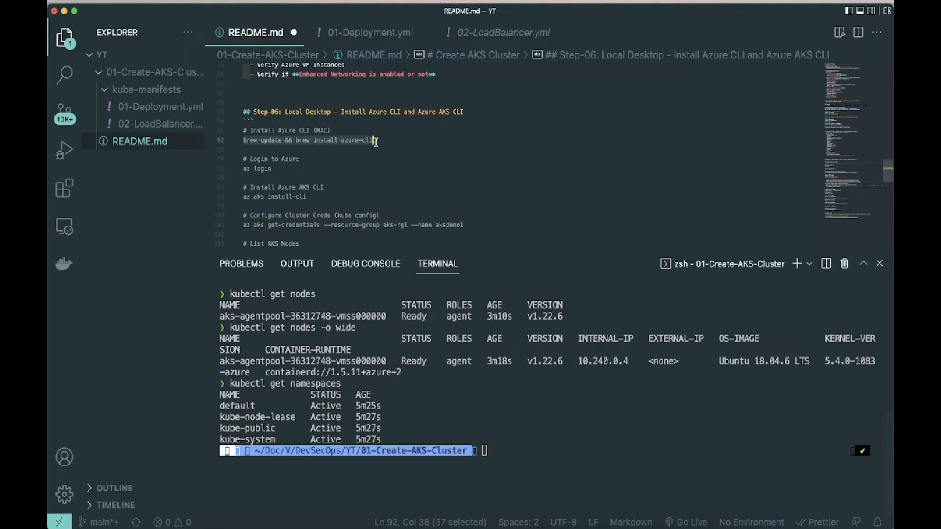
pyautogui.click(537, 440)
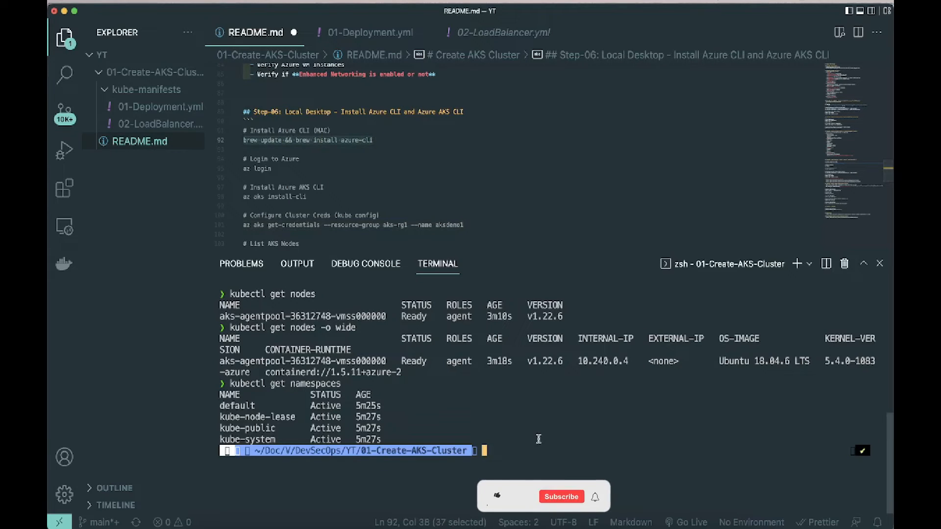
pyautogui.press('super+v')
pyautogui.press('Return')
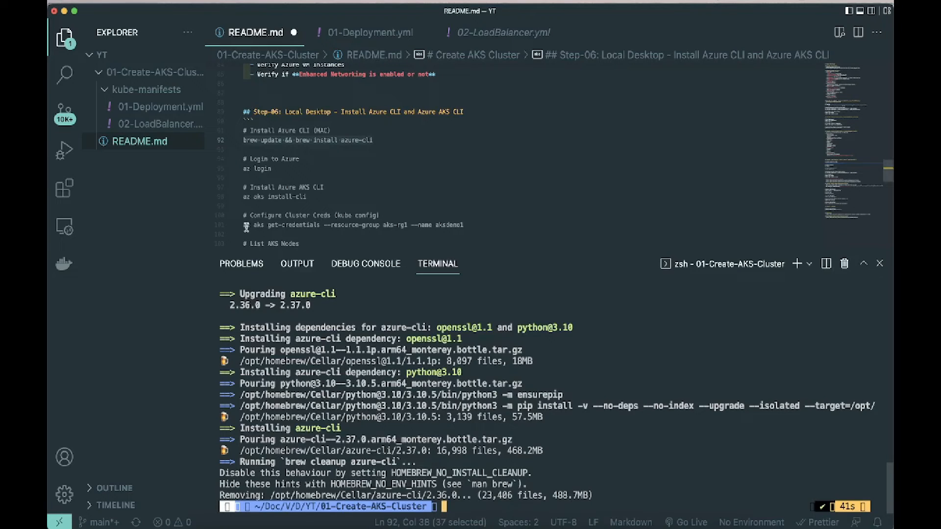
# Step: Configure the cluster credentials by running az aks get-credentials --resource-group aks-rg1 --name aksdemo1 from README.md in the terminal
pyautogui.moveTo(246, 226); pyautogui.dragTo(471, 225)
pyautogui.press('super+c')
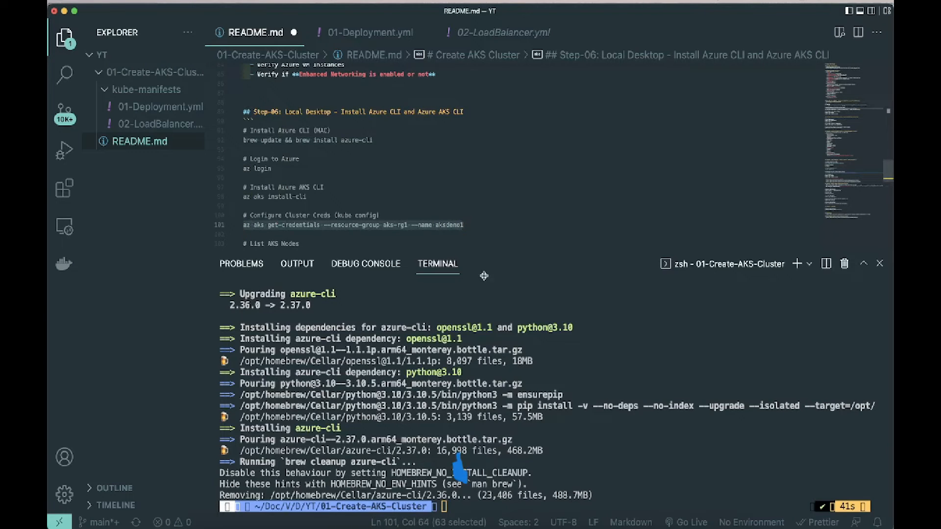
pyautogui.click(687, 504)
pyautogui.press('super+v')
pyautogui.press('Return')
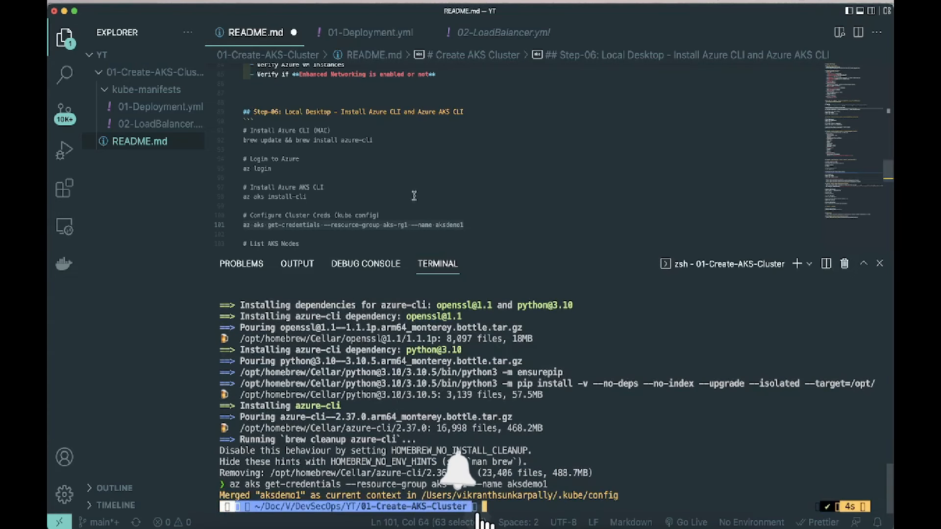
# Step: Open 01-Deployment.yml from the kube-manifests folder and set the deployment's replicas to 2
pyautogui.scroll(-5, 414, 196)
pyautogui.scroll(-3, 415, 202)
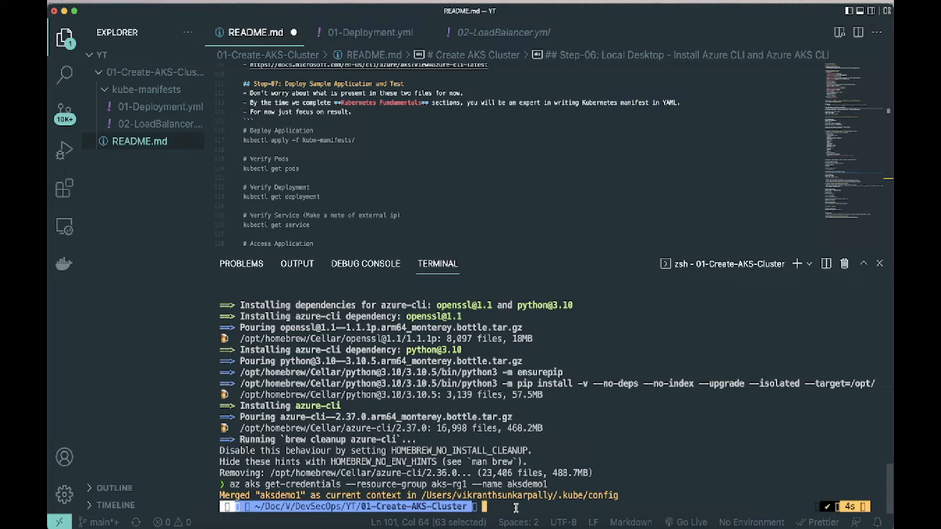
pyautogui.click(147, 90)
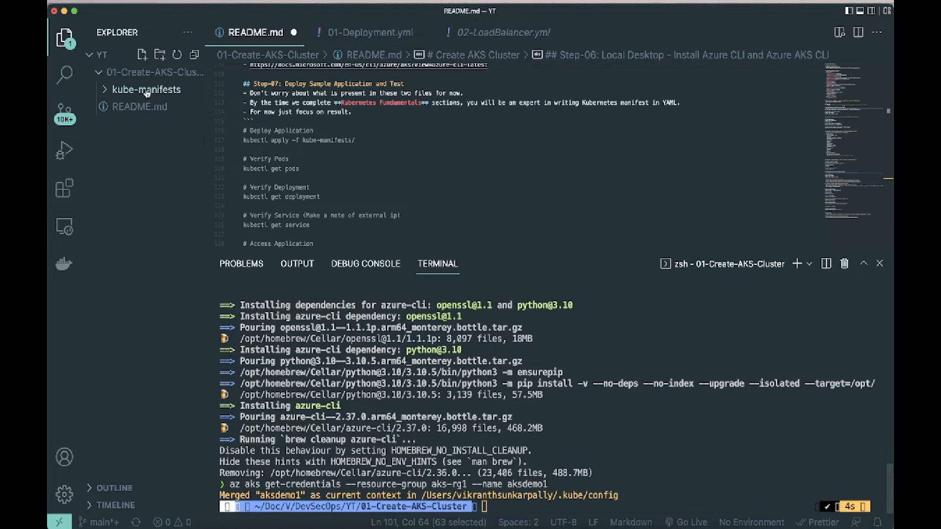
pyautogui.click(146, 90)
pyautogui.click(145, 108)
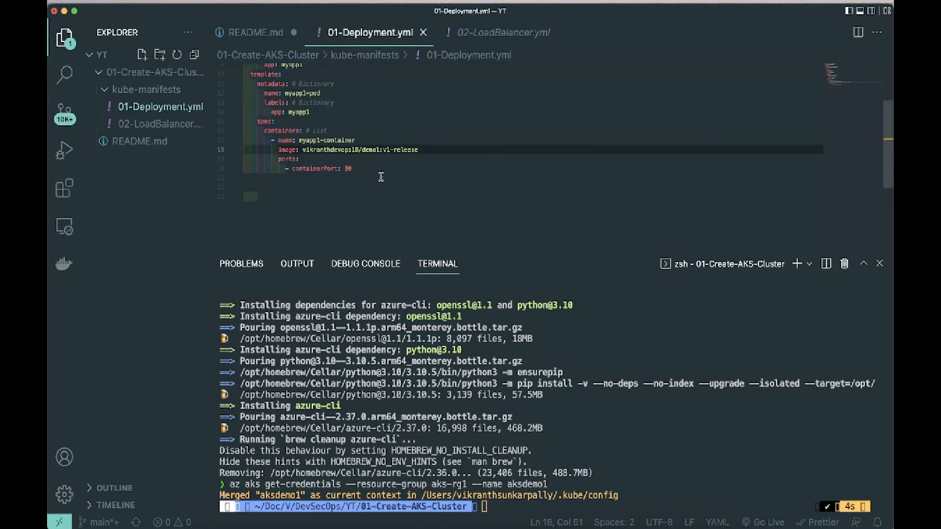
pyautogui.scroll(3, 397, 131)
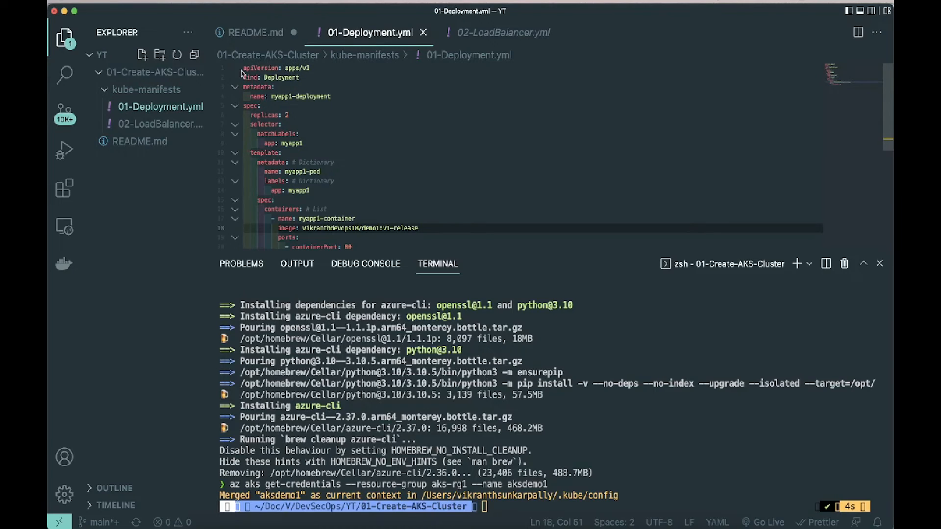
pyautogui.click(291, 116)
pyautogui.press('BackSpace')
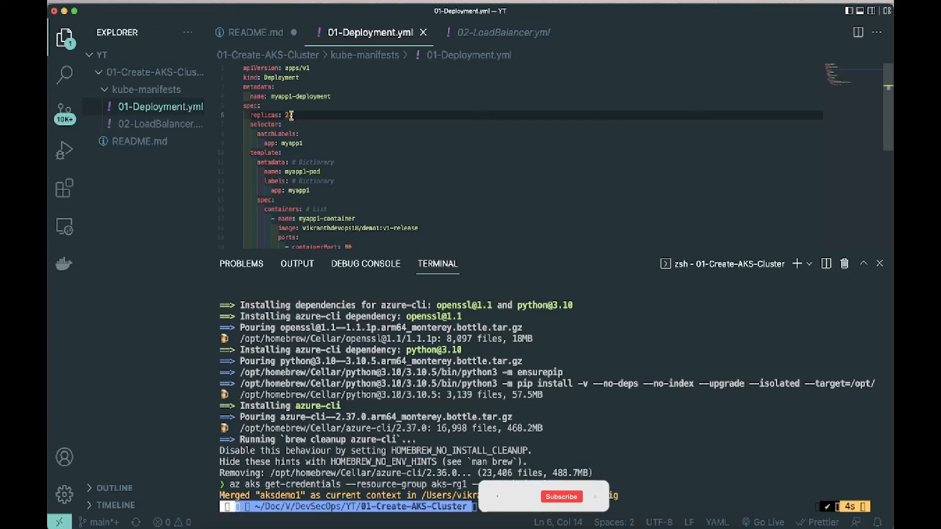
pyautogui.write('2')
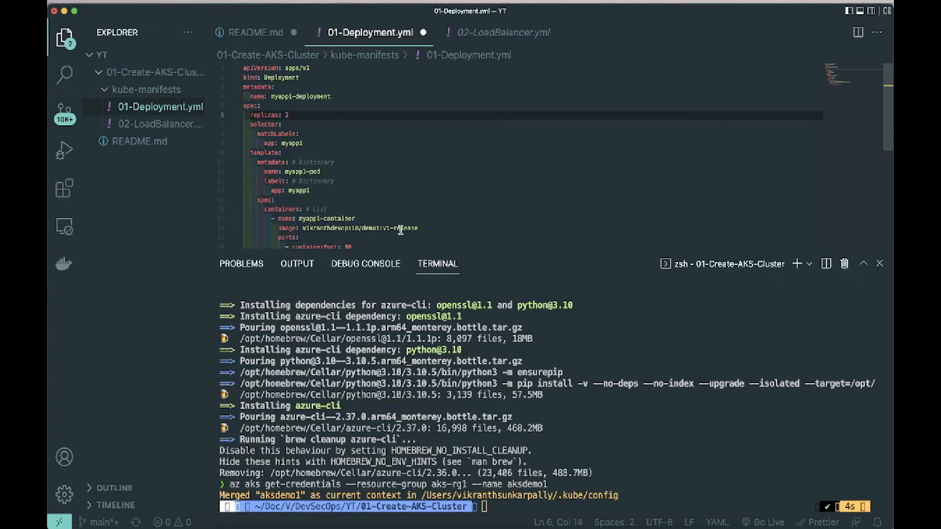
# Step: Switch to the browser, open the demo1 repository on Docker Hub and check its image path and tags
pyautogui.press('super+Tab')
pyautogui.click(346, 19)
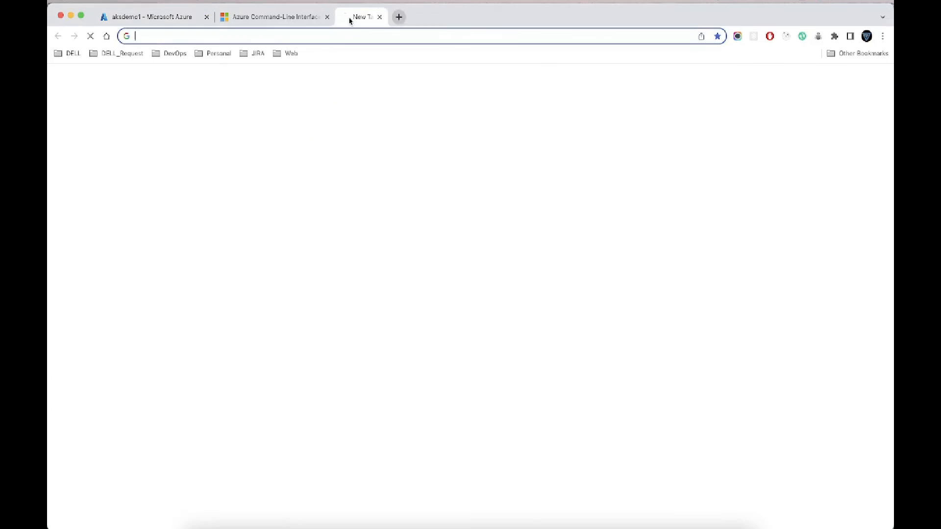
pyautogui.write('docke')
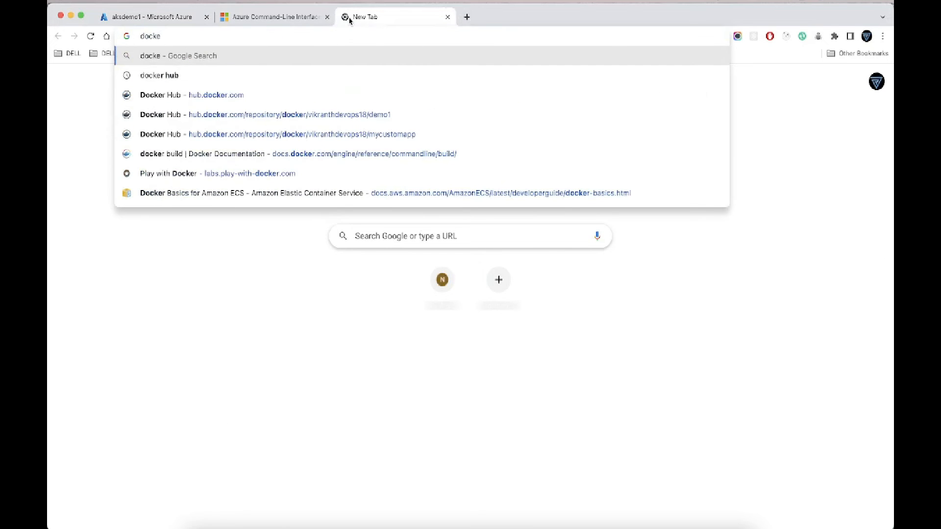
pyautogui.press('Down')
pyautogui.press('Down')
pyautogui.press('Return')
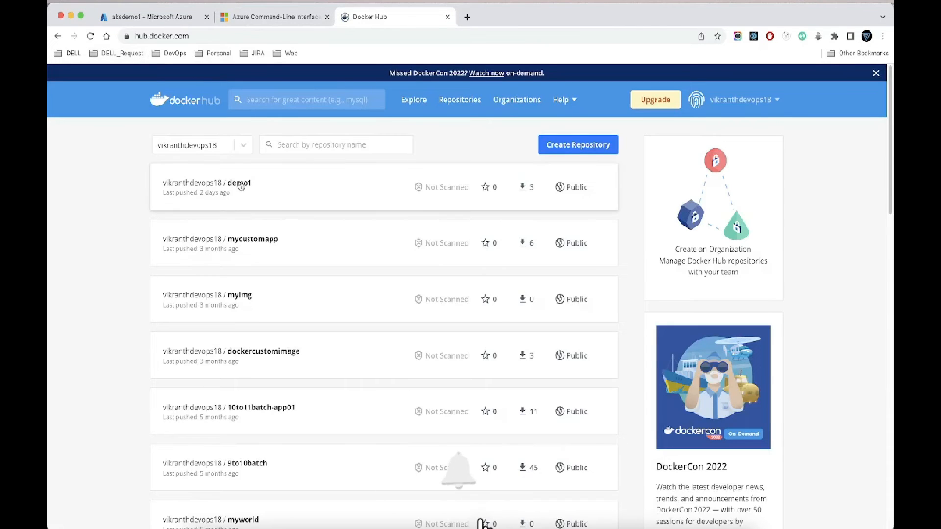
pyautogui.click(267, 197)
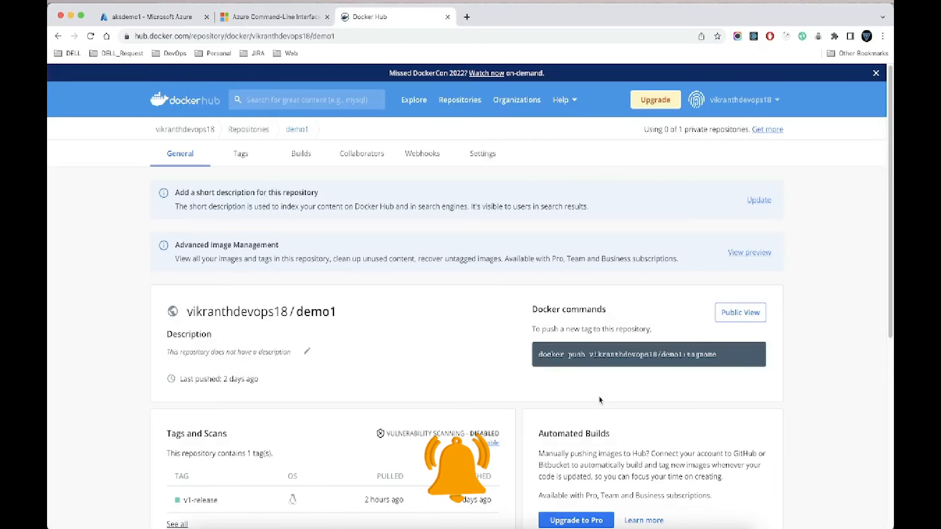
pyautogui.moveTo(591, 355); pyautogui.dragTo(687, 358)
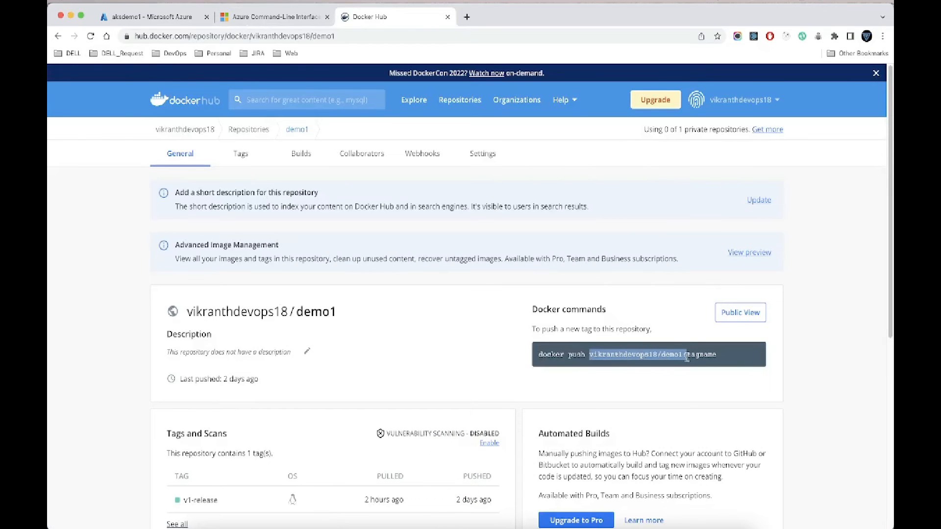
pyautogui.scroll(-1, 375, 425)
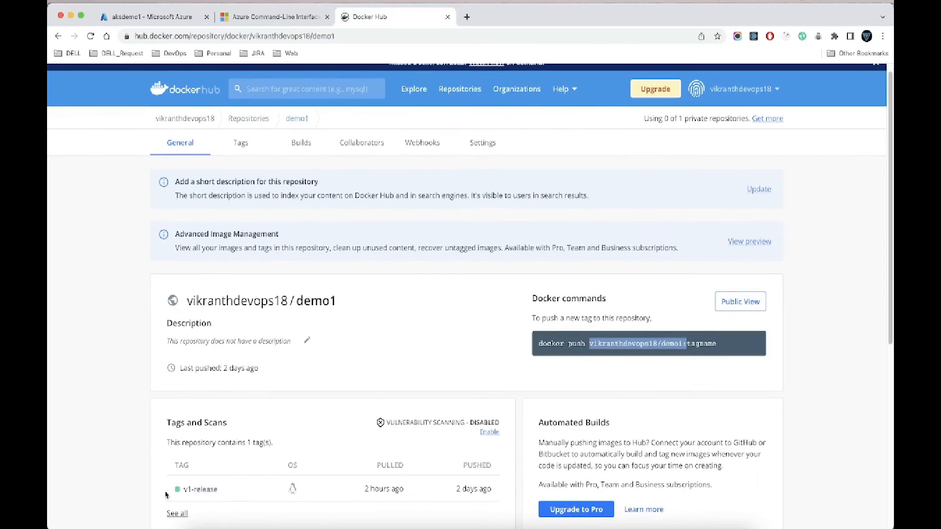
# Step: Switch back to Visual Studio Code, save 01-Deployment.yml and open 02-LoadBalancer.yml for review
pyautogui.press('super+Tab')
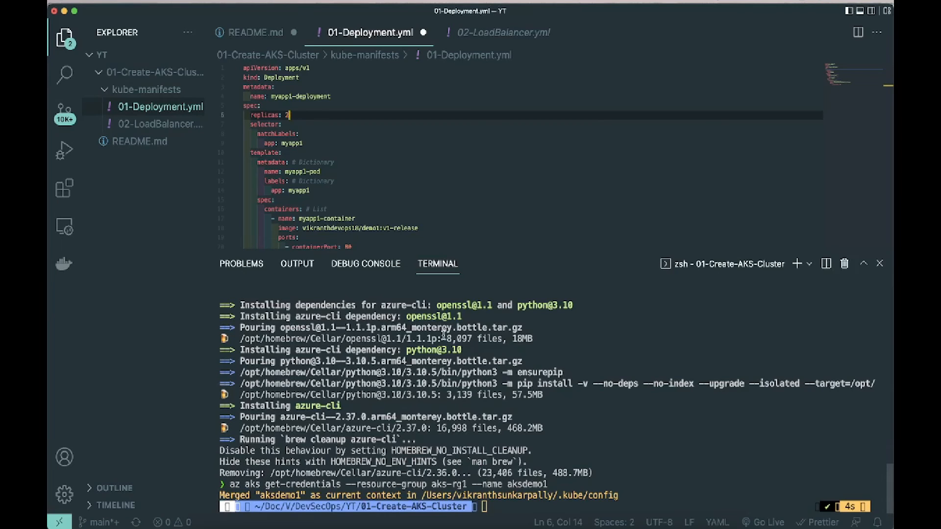
pyautogui.click(422, 168)
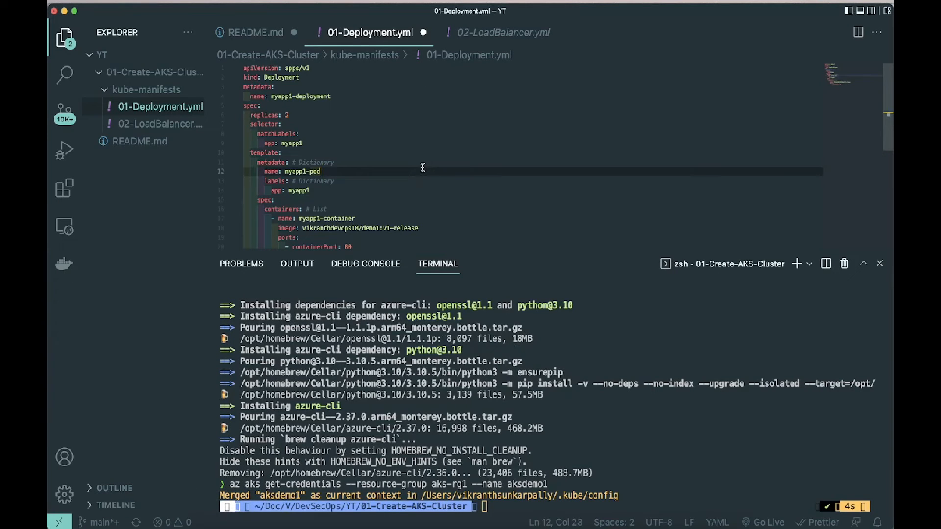
pyautogui.press('super+s')
pyautogui.click(482, 32)
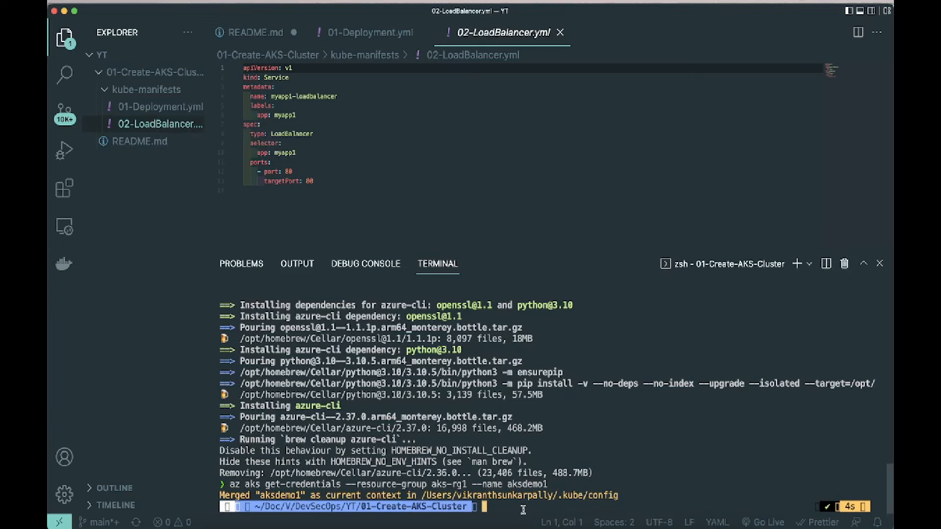
# Step: Deploy the sample application by running Step-07's kubectl apply -f kube-manifests/ from README.md in the terminal
pyautogui.click(268, 33)
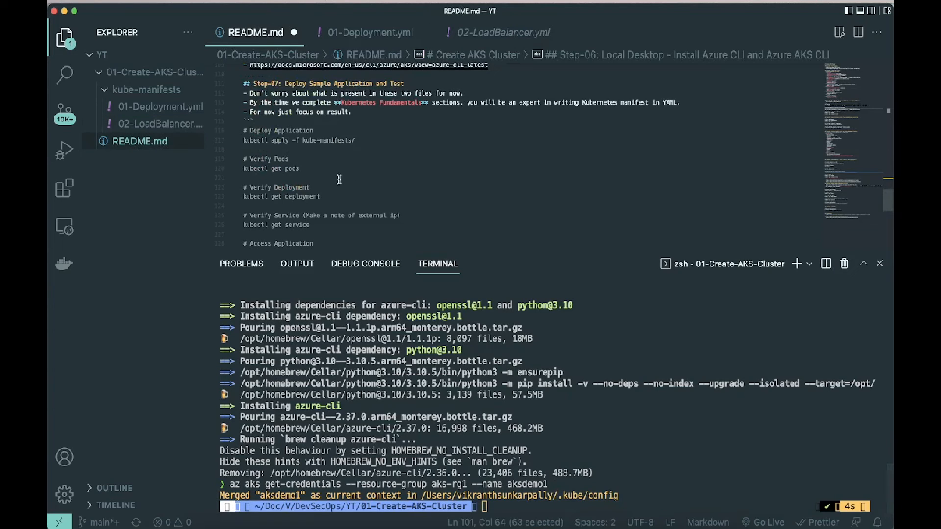
pyautogui.moveTo(243, 141); pyautogui.dragTo(539, 507)
pyautogui.press('Return')
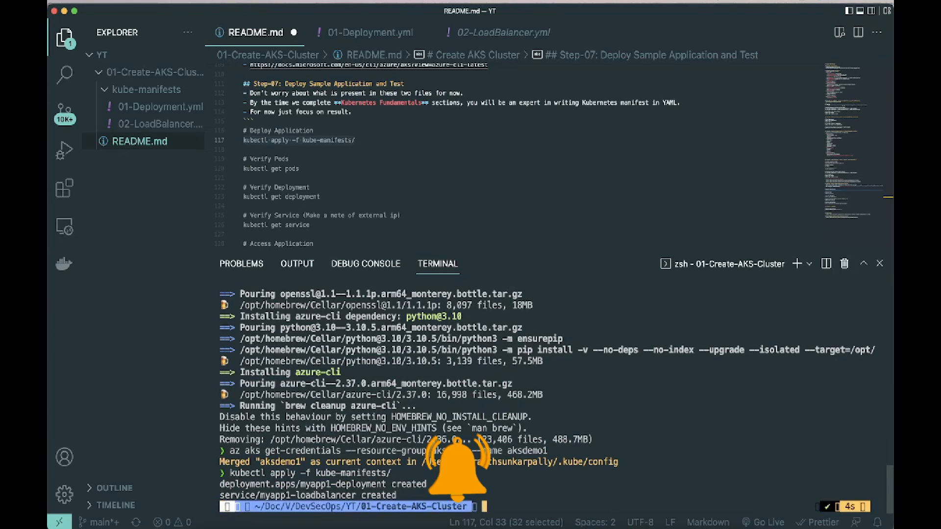
# Step: List the sample application's pods from the terminal with kubectl get pods
pyautogui.write('kubec')
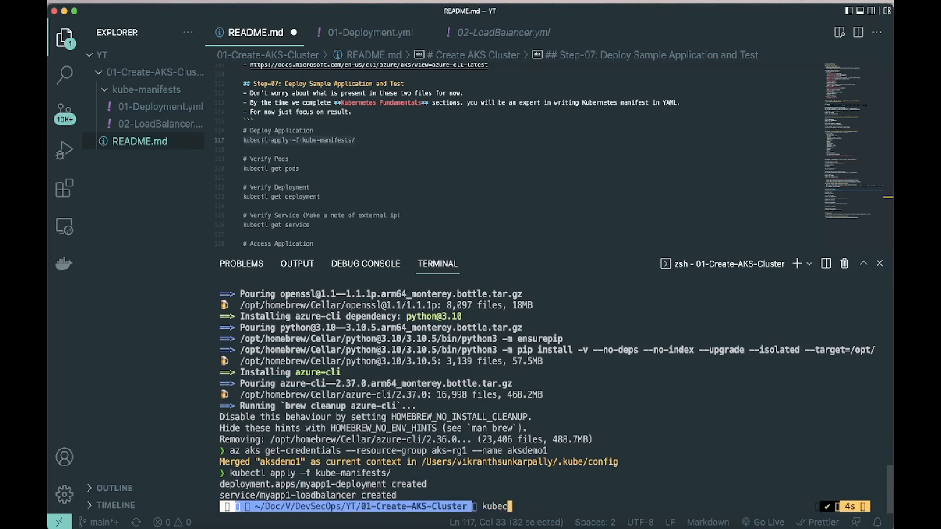
pyautogui.write('tl get posa')
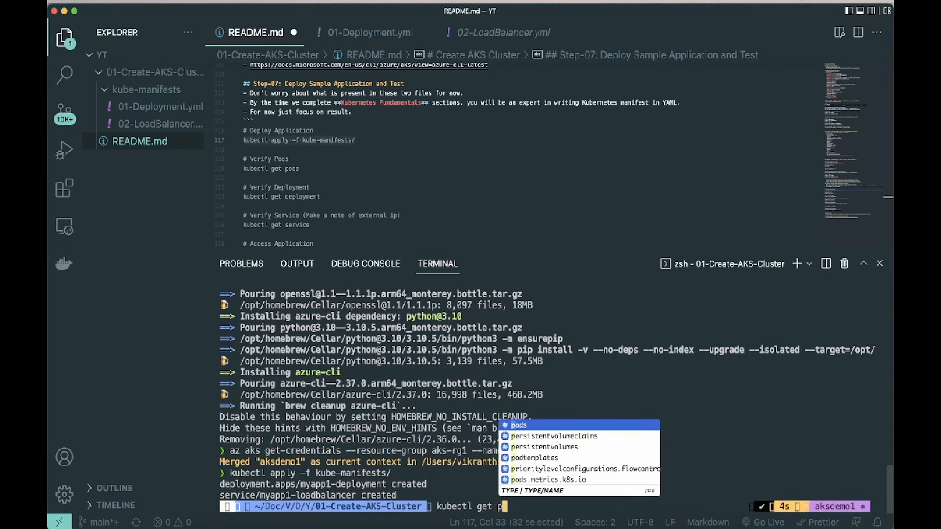
pyautogui.press('Return')
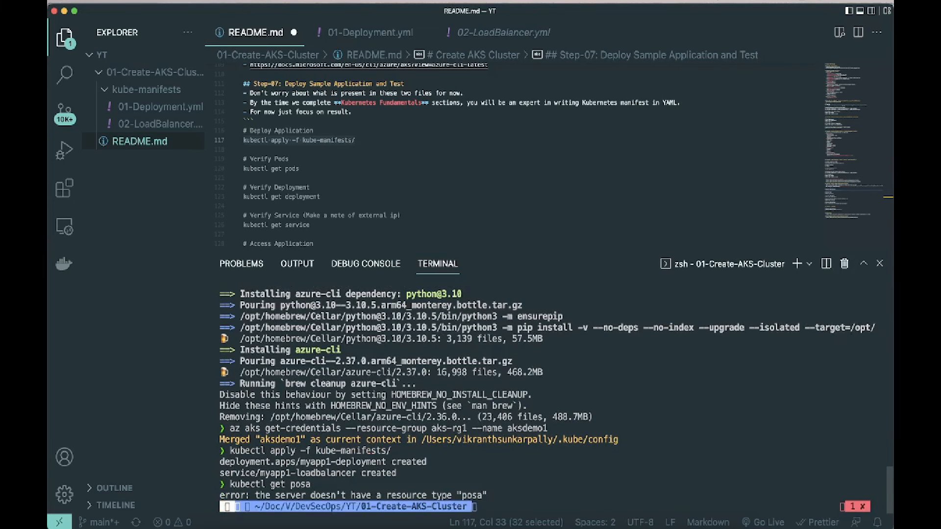
pyautogui.press('Up')
pyautogui.press('BackSpace')
pyautogui.press('BackSpace')
pyautogui.write('ds')
pyautogui.press('Return')
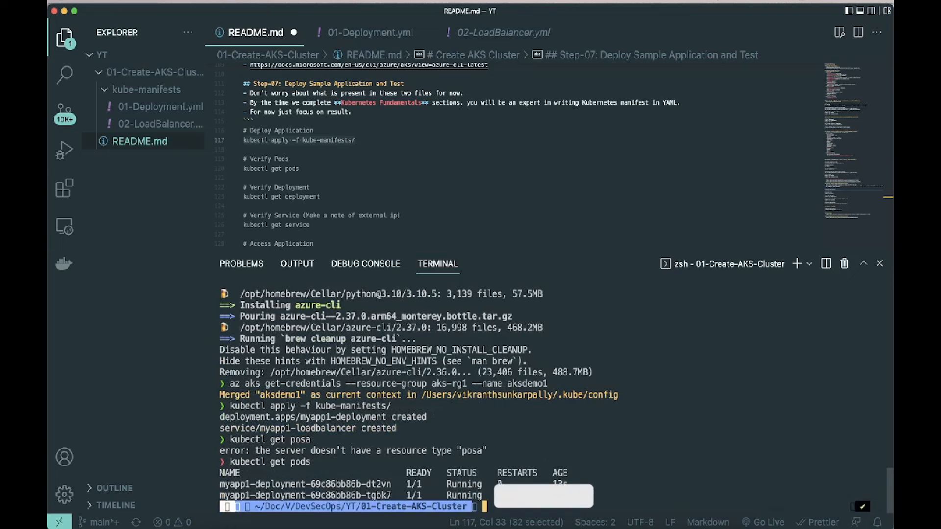
# Step: List the cluster's deployments from the terminal with kubectl get deploy
pyautogui.press('Up')
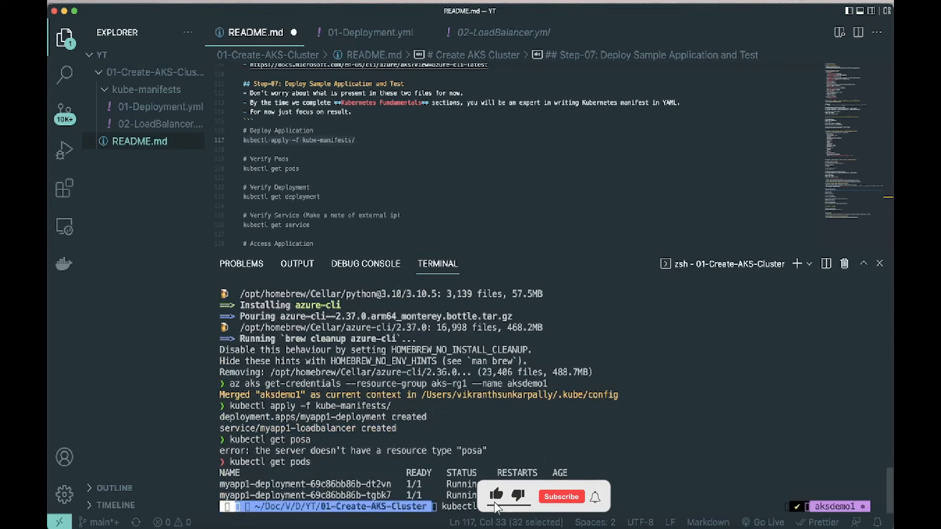
pyautogui.press('BackSpace')
pyautogui.press('BackSpace')
pyautogui.press('BackSpace')
pyautogui.press('BackSpace')
pyautogui.write('de')
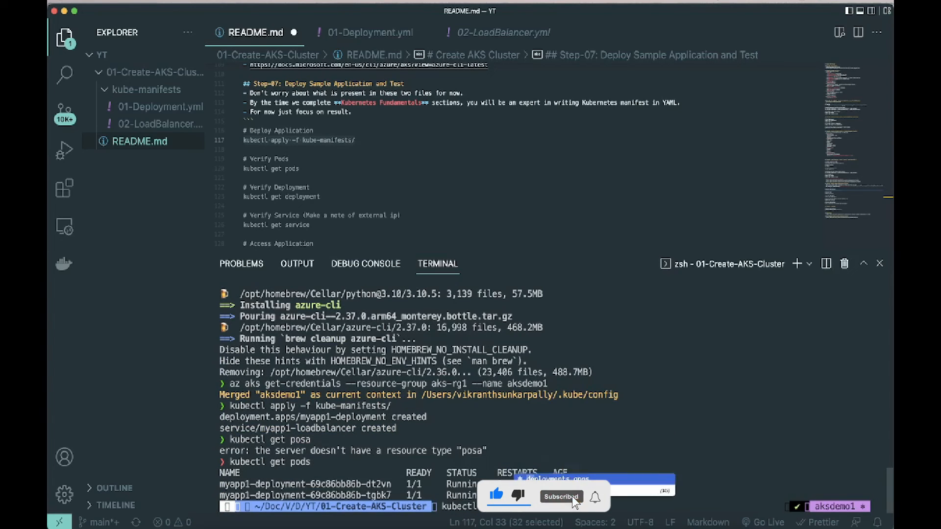
pyautogui.write('plo')
pyautogui.press('BackSpace')
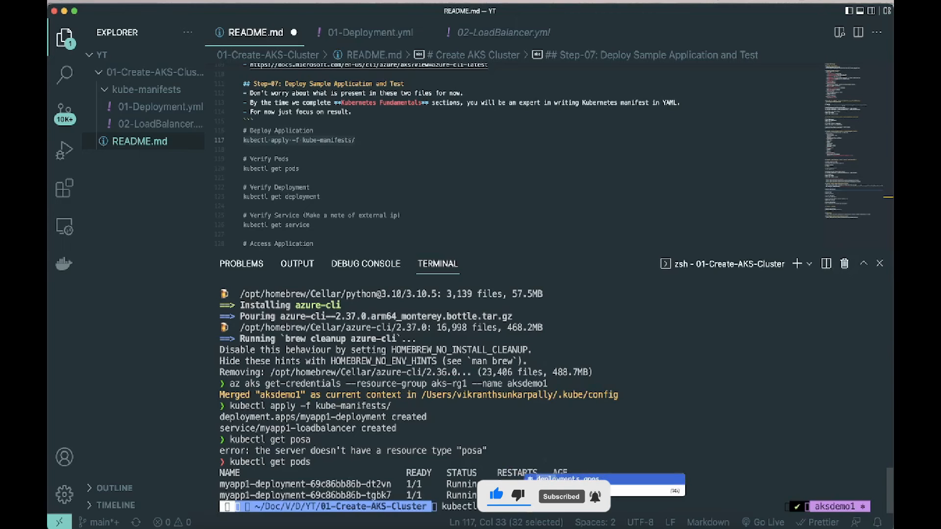
pyautogui.write('oyments.')
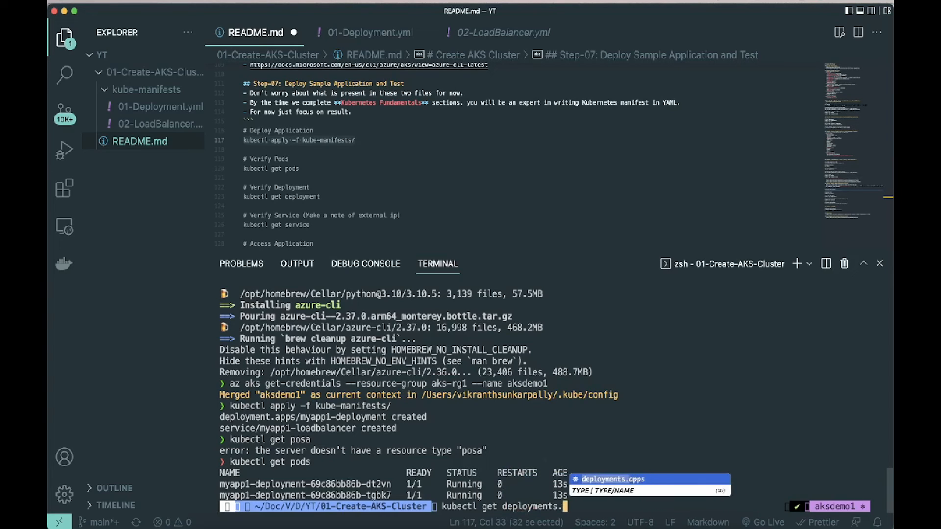
pyautogui.press('BackSpace')
pyautogui.press('BackSpace')
pyautogui.press('BackSpace')
pyautogui.press('Return')
pyautogui.press('BackSpace')
pyautogui.press('BackSpace')
pyautogui.press('BackSpace')
pyautogui.press('BackSpace')
pyautogui.press('BackSpace')
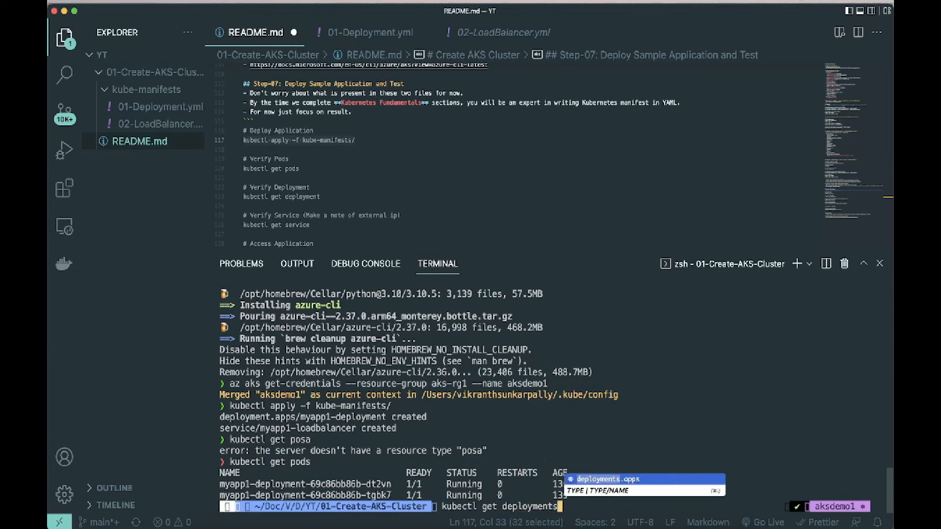
pyautogui.press('Return')
pyautogui.press('BackSpace')
pyautogui.press('BackSpace')
pyautogui.press('BackSpace')
pyautogui.press('BackSpace')
pyautogui.press('BackSpace')
pyautogui.press('BackSpace')
pyautogui.press('BackSpace')
pyautogui.press('BackSpace')
pyautogui.press('BackSpace')
pyautogui.press('BackSpace')
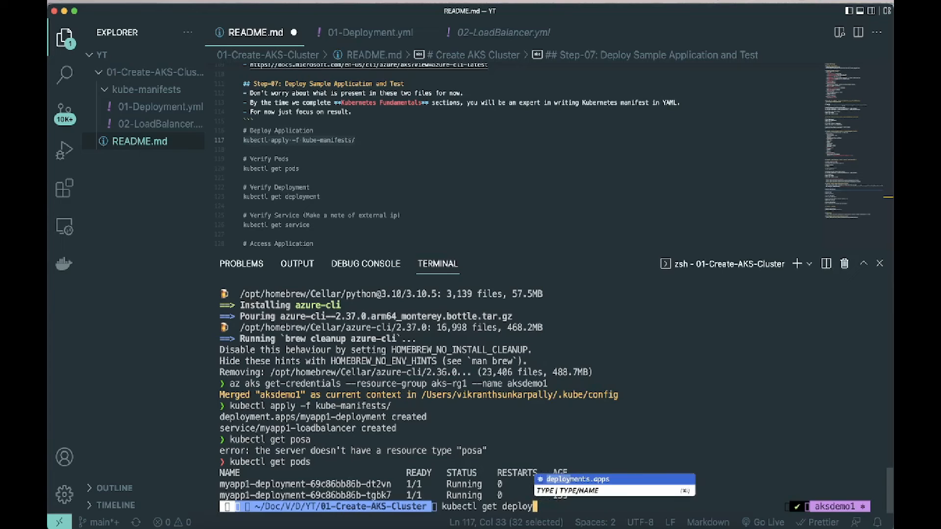
pyautogui.press('Escape')
pyautogui.press('Return')
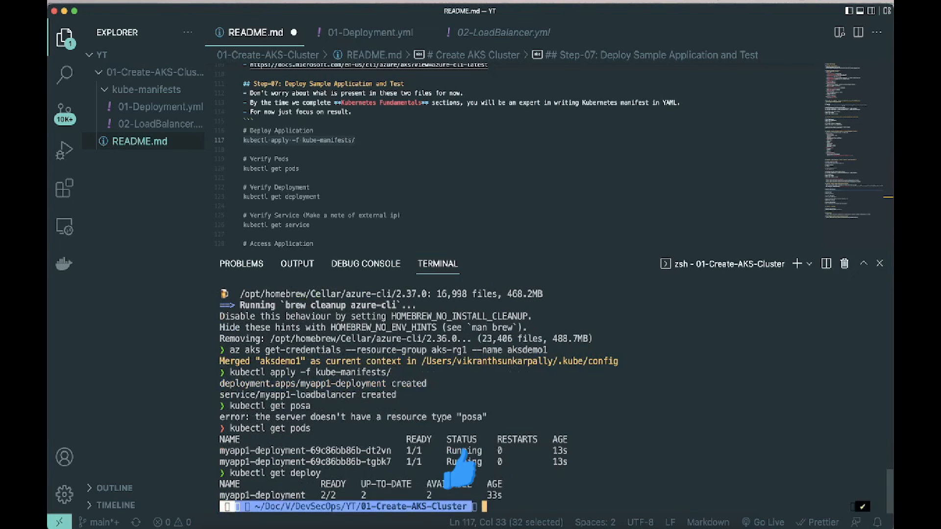
# Step: List the cluster's services from the terminal with kubectl get svc
pyautogui.press('Up')
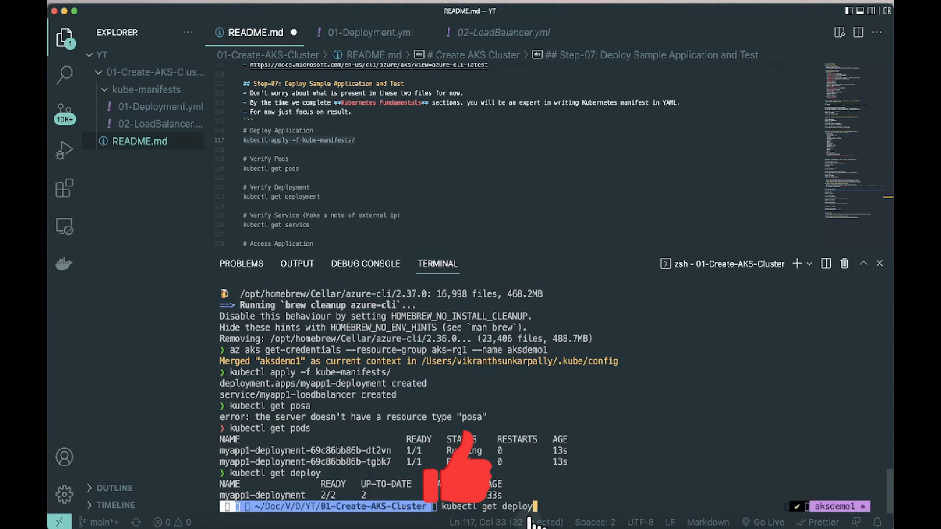
pyautogui.press('BackSpace')
pyautogui.press('BackSpace')
pyautogui.press('BackSpace')
pyautogui.press('BackSpace')
pyautogui.press('BackSpace')
pyautogui.press('BackSpace')
pyautogui.write('svc')
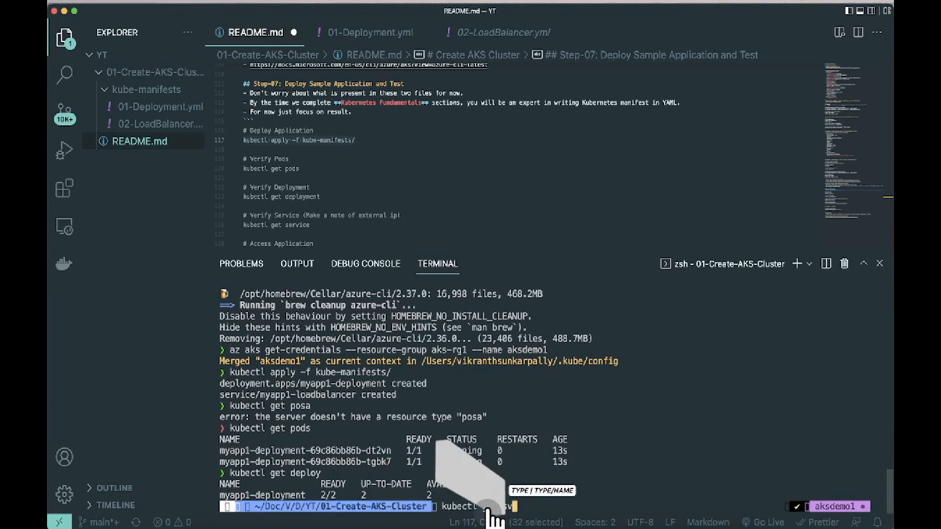
pyautogui.press('Return')
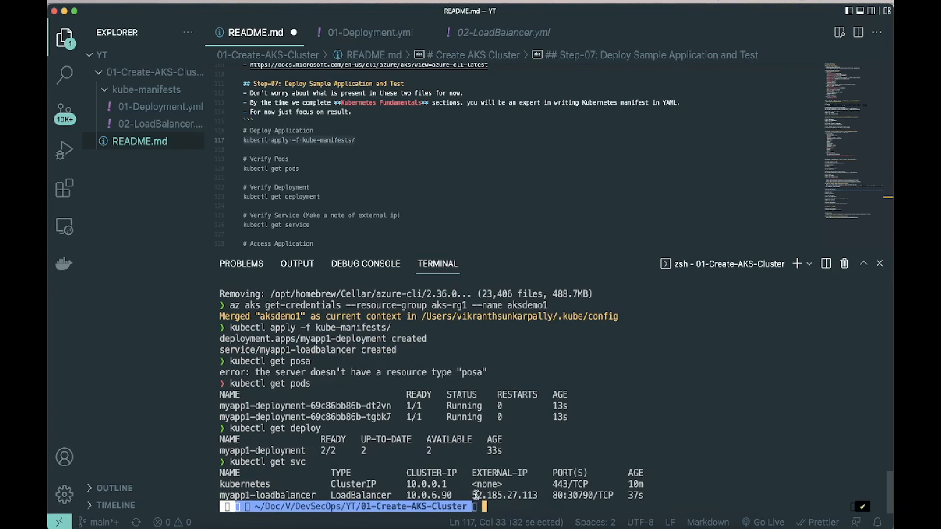
# Step: Copy the myapp1-loadbalancer external IP, switch to Chrome and open 52.185.27.113 in a new tab, re-entering the address if it stalls
pyautogui.moveTo(474, 496); pyautogui.dragTo(539, 495)
pyautogui.press('super+c')
pyautogui.moveTo(598, 522)
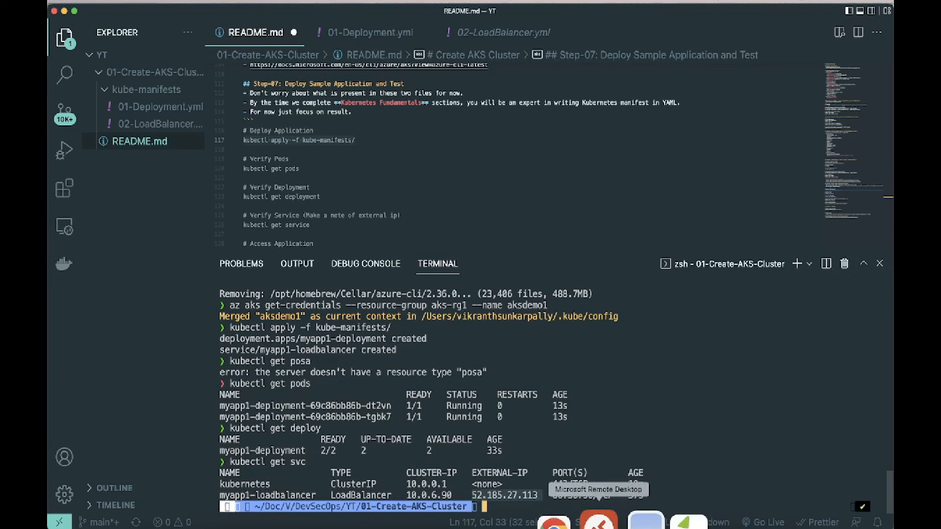
pyautogui.click(554, 522)
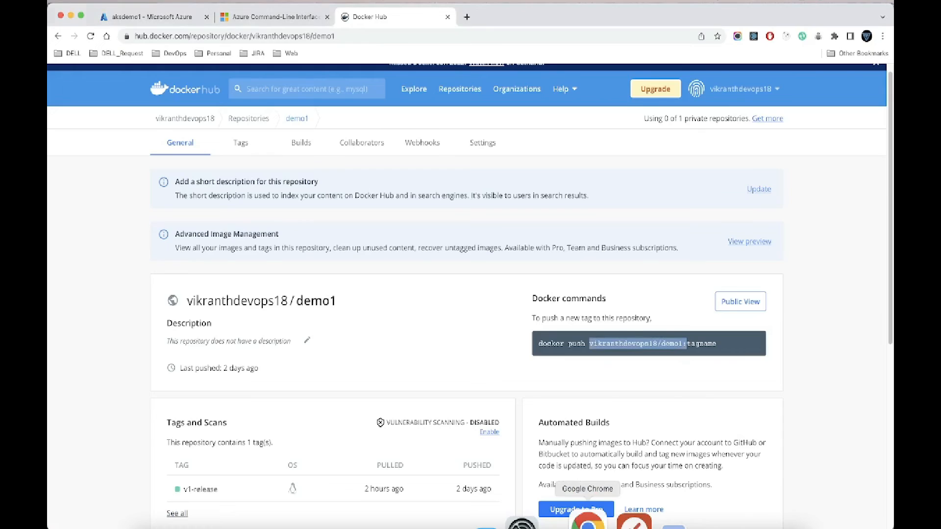
pyautogui.click(467, 17)
pyautogui.press('super+v')
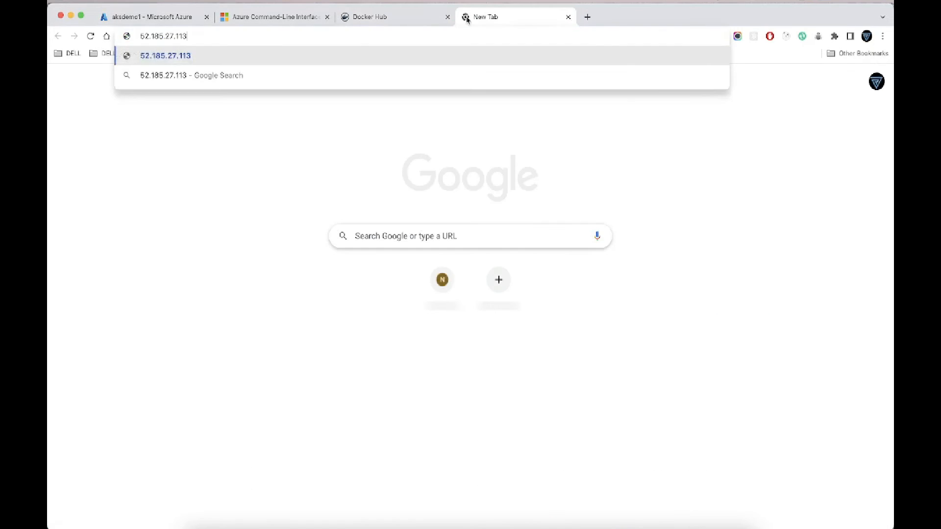
pyautogui.press('Return')
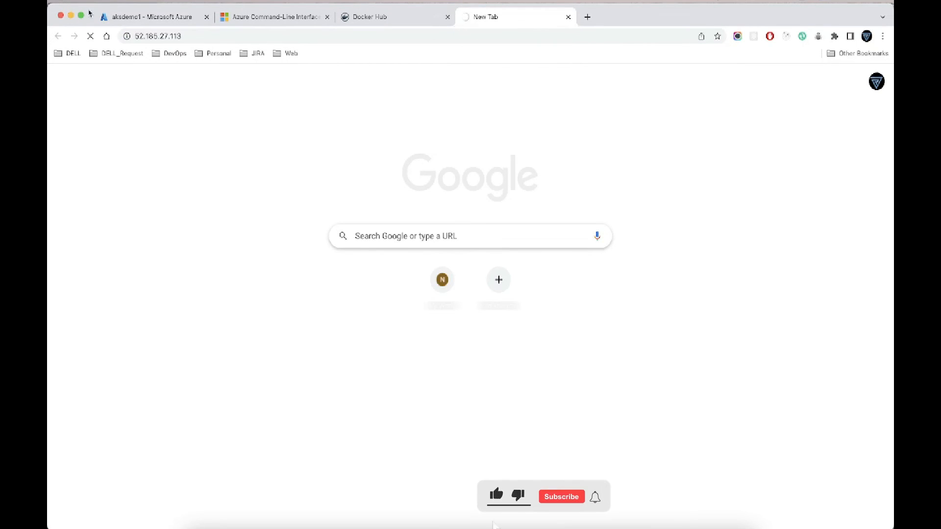
pyautogui.click(91, 40)
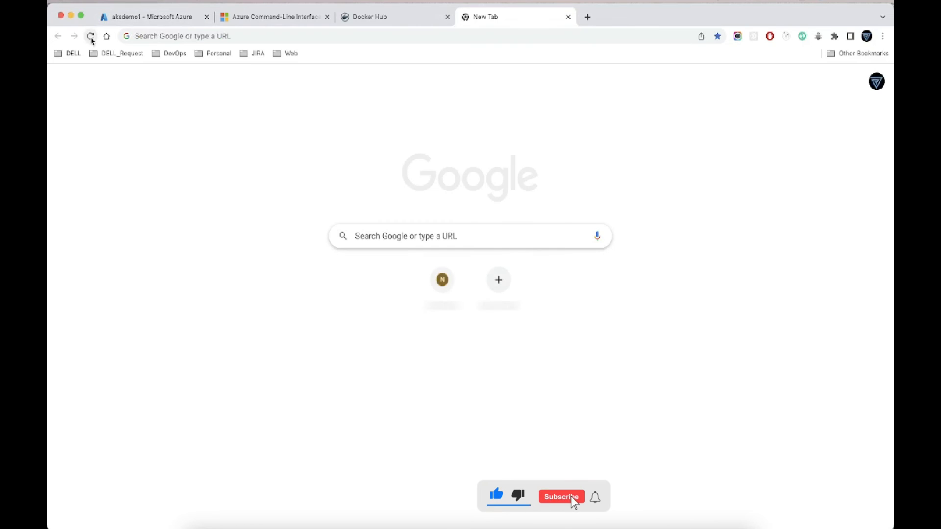
pyautogui.click(92, 40)
pyautogui.click(201, 35)
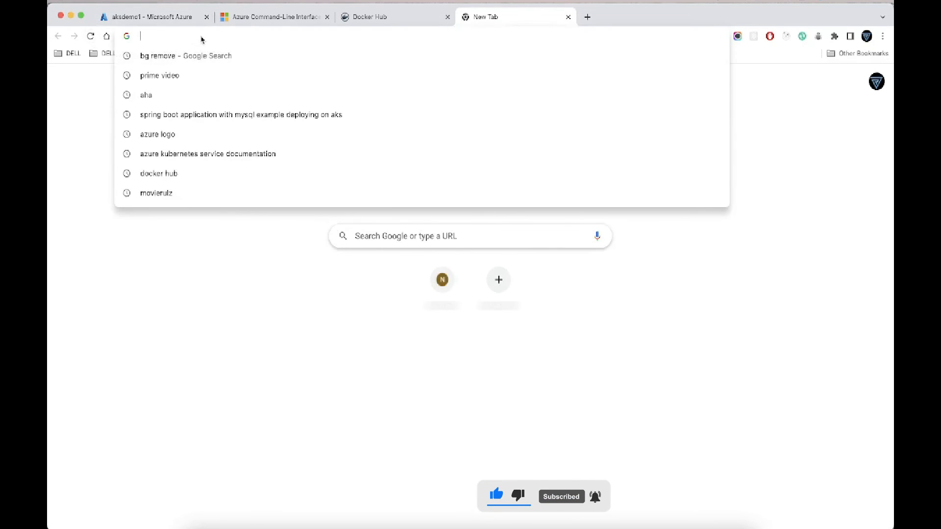
pyautogui.press('super+v')
pyautogui.press('Return')
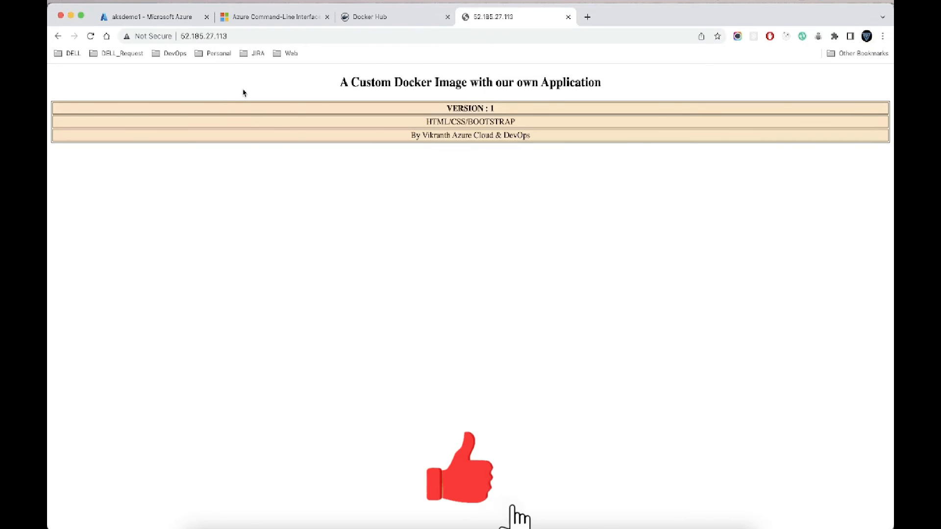
# Step: Switch back to Visual Studio Code and list the pods again with kubectl get pods
pyautogui.press('super+Tab')
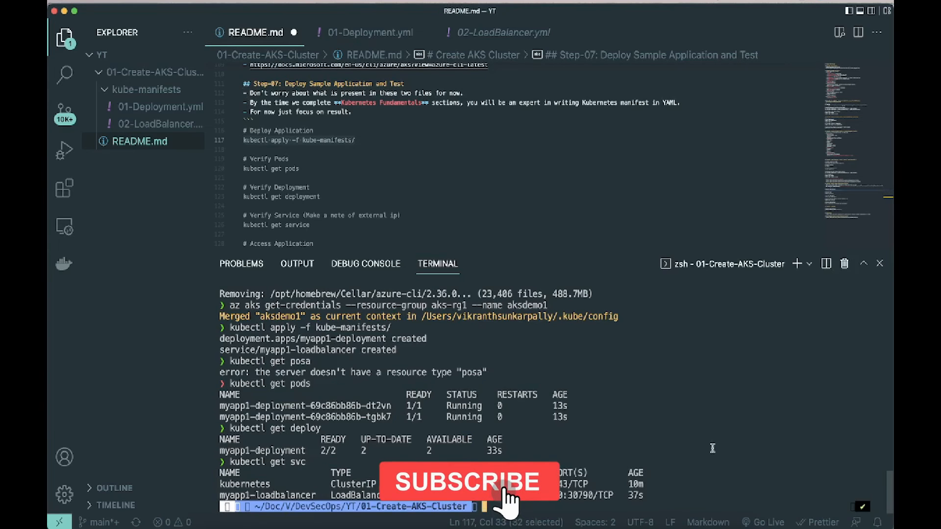
pyautogui.press('Up')
pyautogui.press('Up')
pyautogui.press('Up')
pyautogui.press('Return')
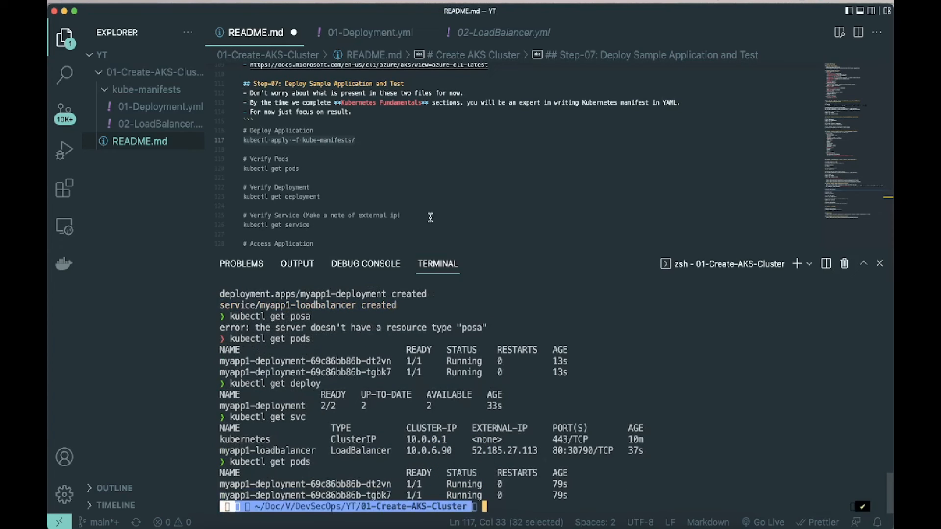
# Step: Set the replicas value in 01-Deployment.yml to 5 and save the file
pyautogui.click(370, 33)
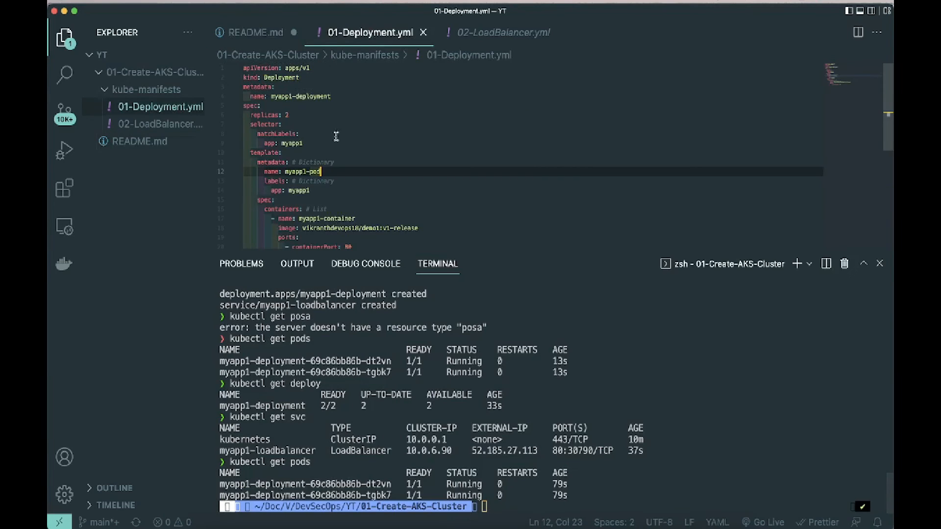
pyautogui.click(296, 116)
pyautogui.press('BackSpace')
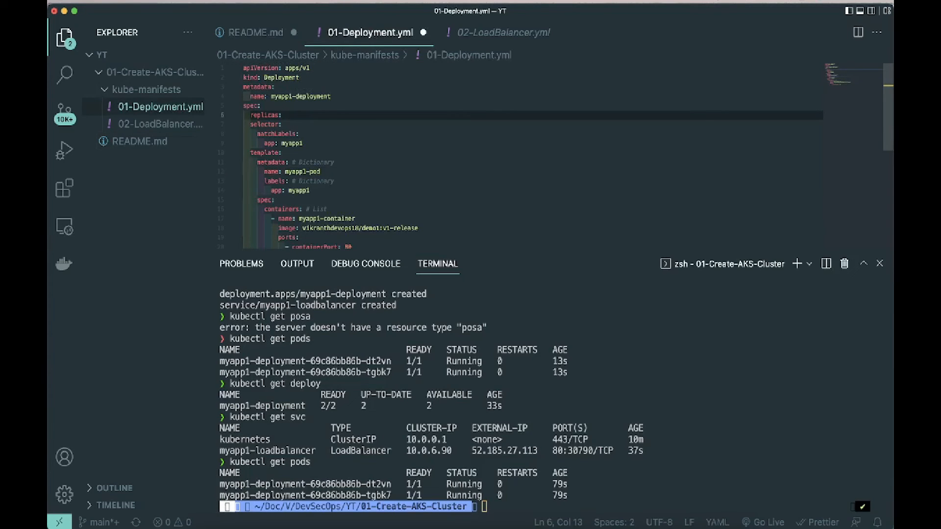
# Step: Reapply the updated manifests by running kubectl apply -f kube-manifests/ in the terminal
pyautogui.click(299, 312)
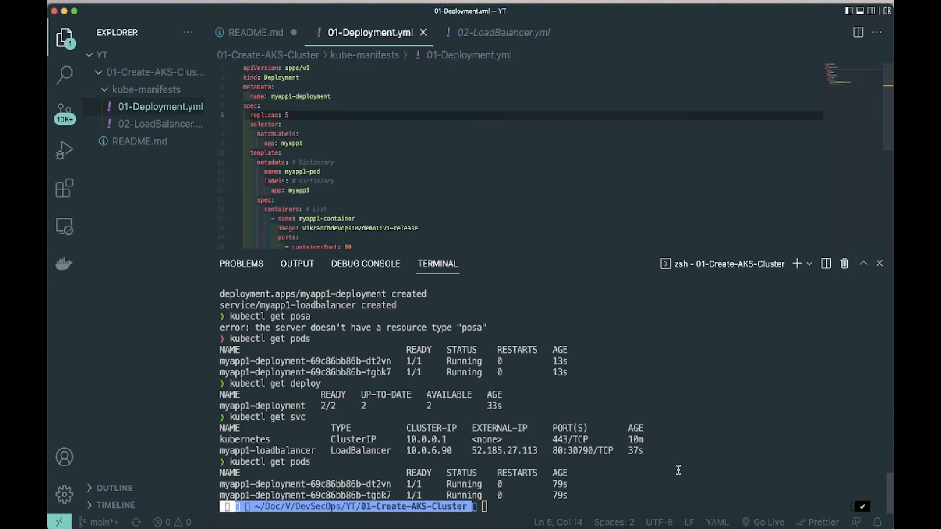
pyautogui.write('kubectl get svc')
pyautogui.press('Up')
pyautogui.press('Up')
pyautogui.press('Up')
pyautogui.press('Up')
pyautogui.press('Up')
pyautogui.press('Up')
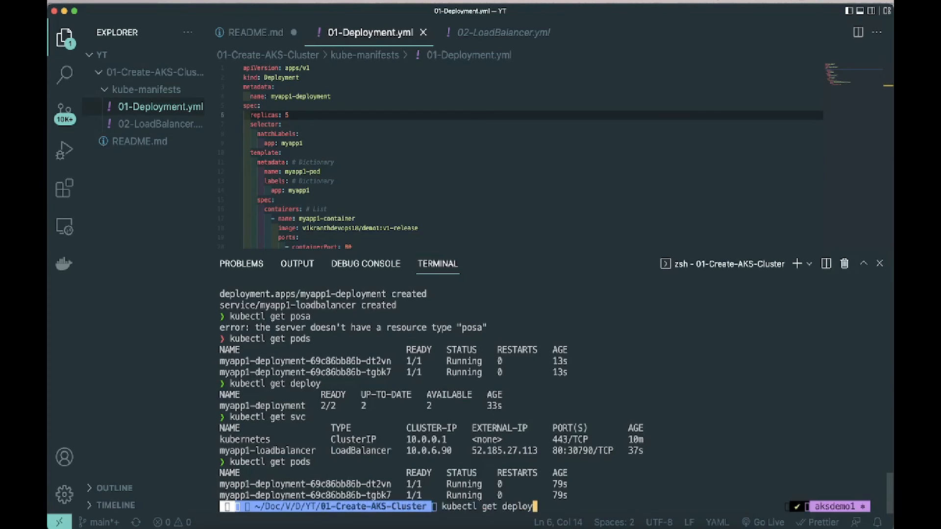
pyautogui.press('Return')
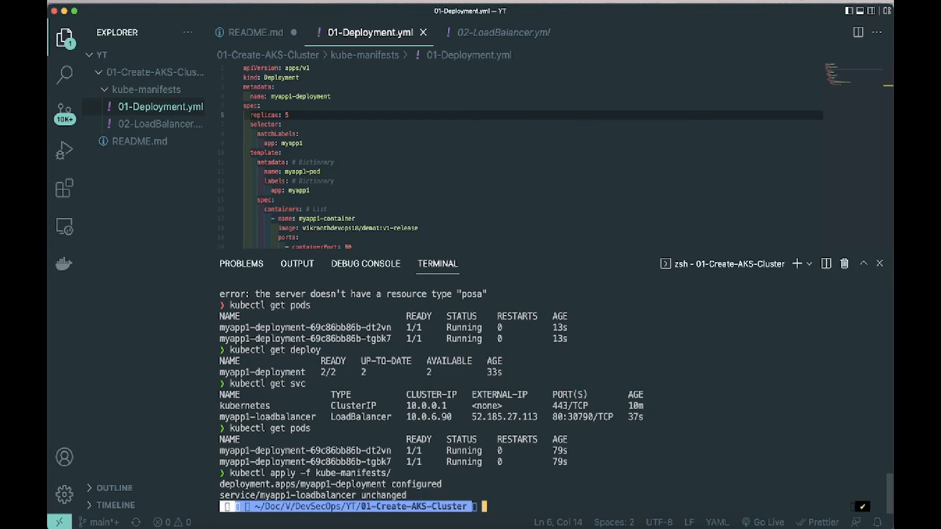
# Step: Check the scaled deployment's pods in the terminal with kubectl get pods
pyautogui.press('Up')
pyautogui.press('Up')
pyautogui.press('Return')
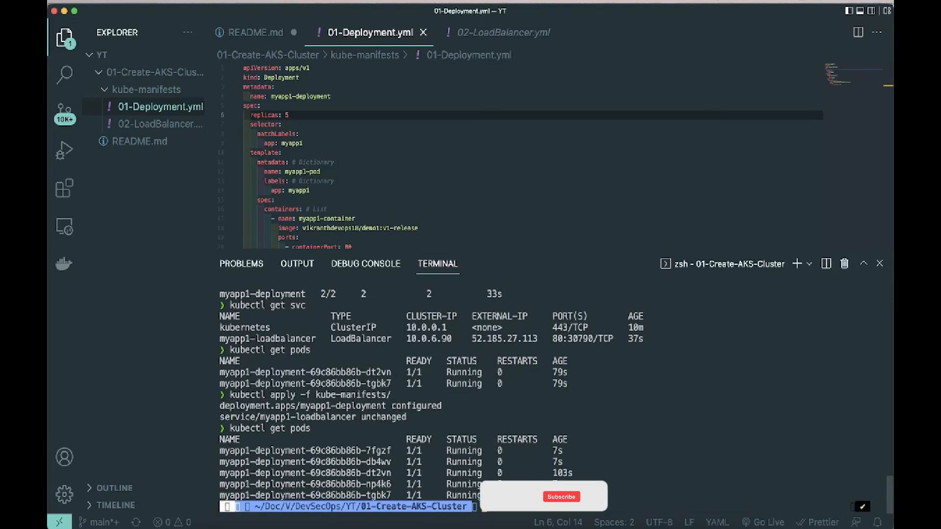
# Step: Switch to Chrome, reload the sample application page at 52.185.27.113 and return to Visual Studio Code
pyautogui.press('super+Tab')
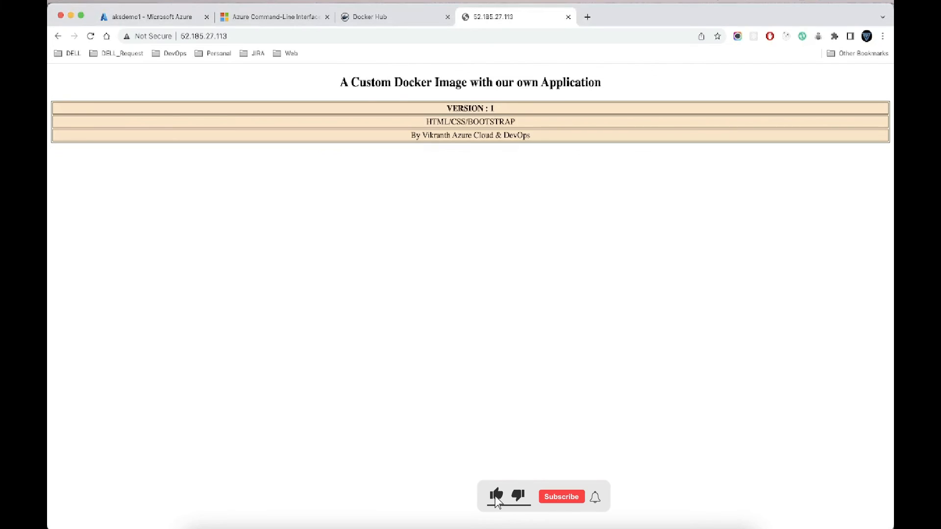
pyautogui.click(91, 37)
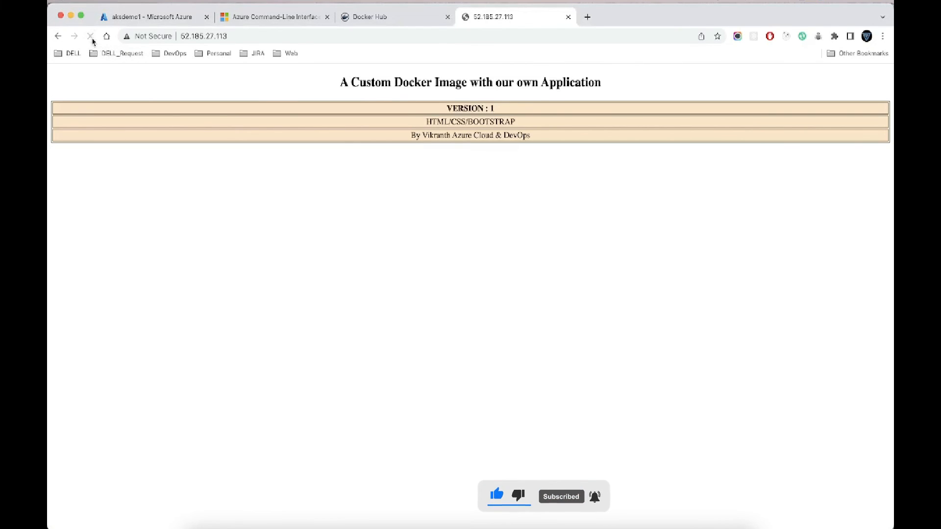
pyautogui.press('super+Tab')
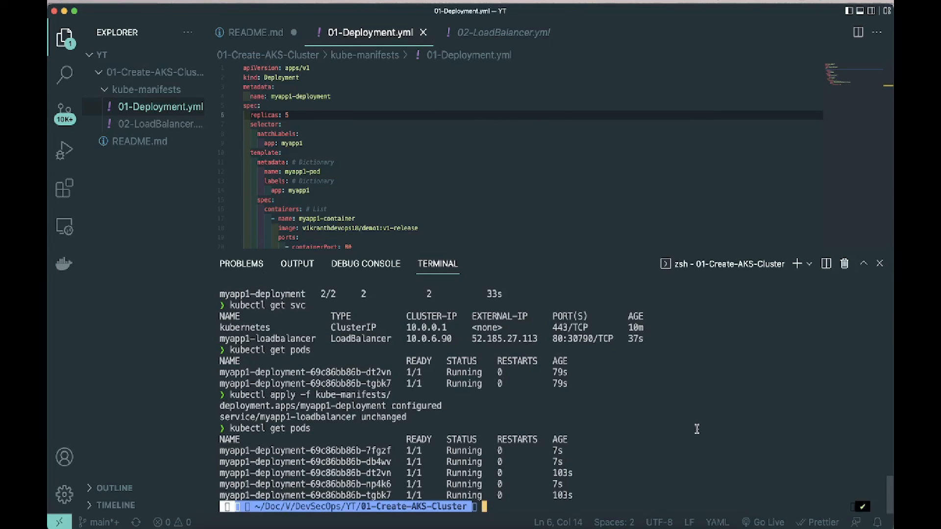
# Step: Delete the sample application by running the Clean-Up command kubectl delete -f kube-manifests/ from README.md in the terminal
pyautogui.scroll(-7, 475, 196)
pyautogui.scroll(7, 475, 196)
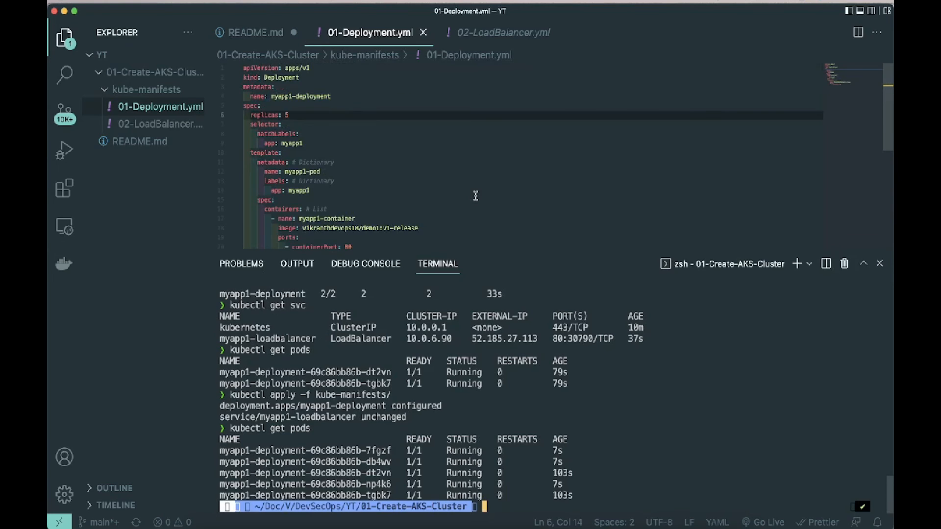
pyautogui.hotkey('ctrl', 'Tab')
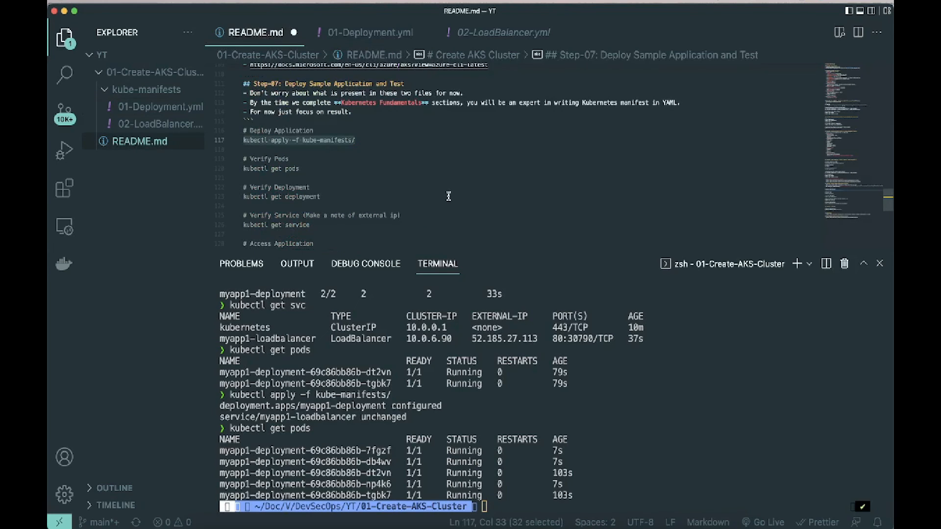
pyautogui.scroll(-10, 448, 196)
pyautogui.scroll(4, 448, 196)
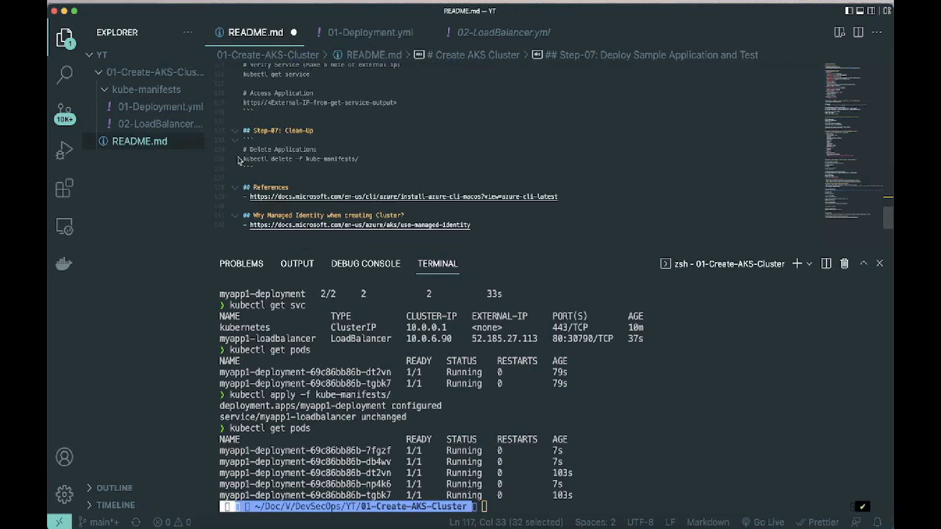
pyautogui.moveTo(243, 158); pyautogui.dragTo(394, 159)
pyautogui.press('super+c')
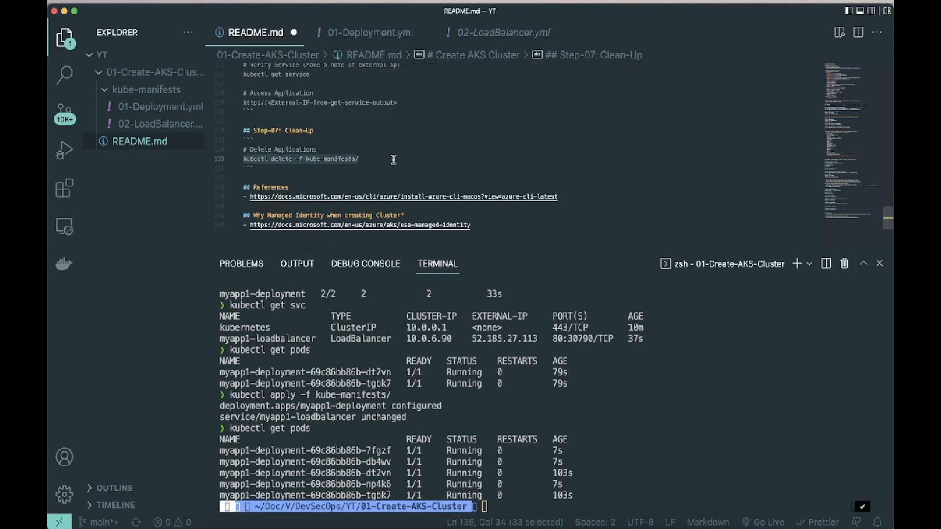
pyautogui.click(676, 488)
pyautogui.press('super+v')
pyautogui.press('Return')
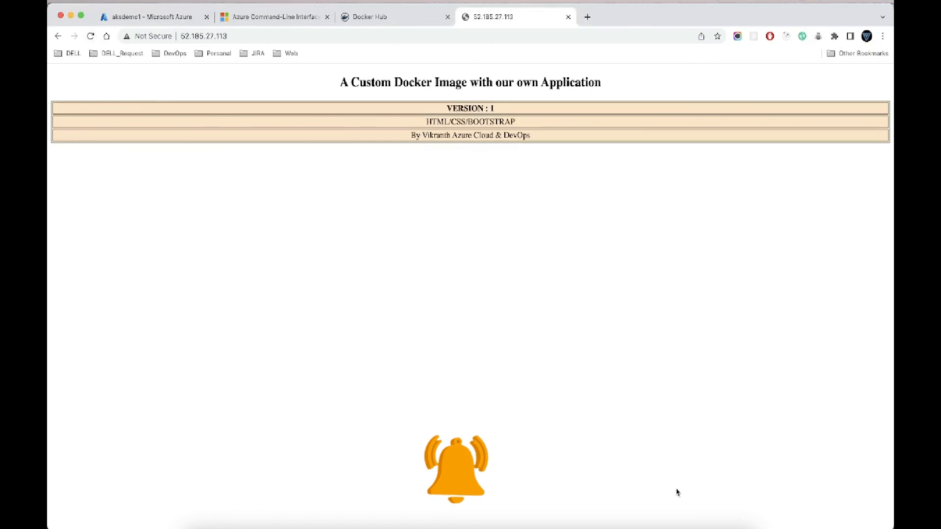
# Step: Reload the deleted application's page in Chrome and check the delete command's output in the Visual Studio Code terminal
pyautogui.click(91, 36)
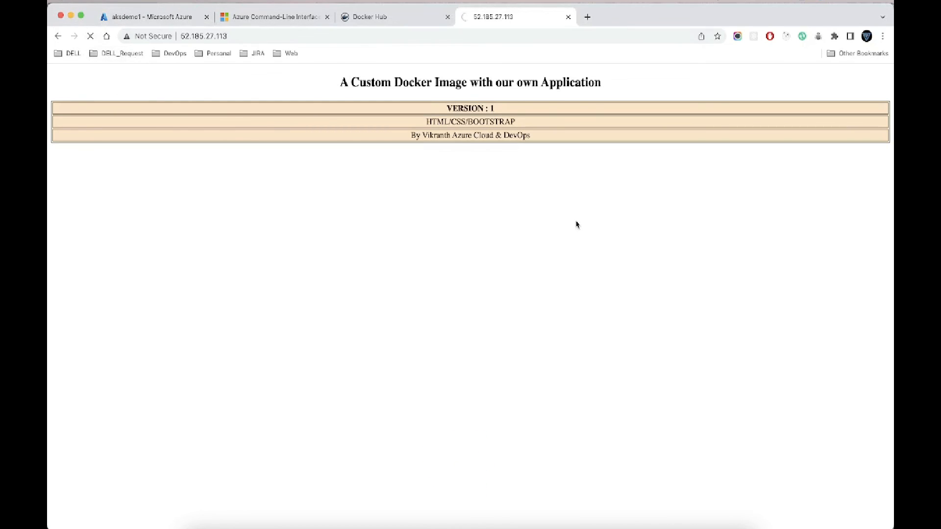
pyautogui.press('super+Tab')
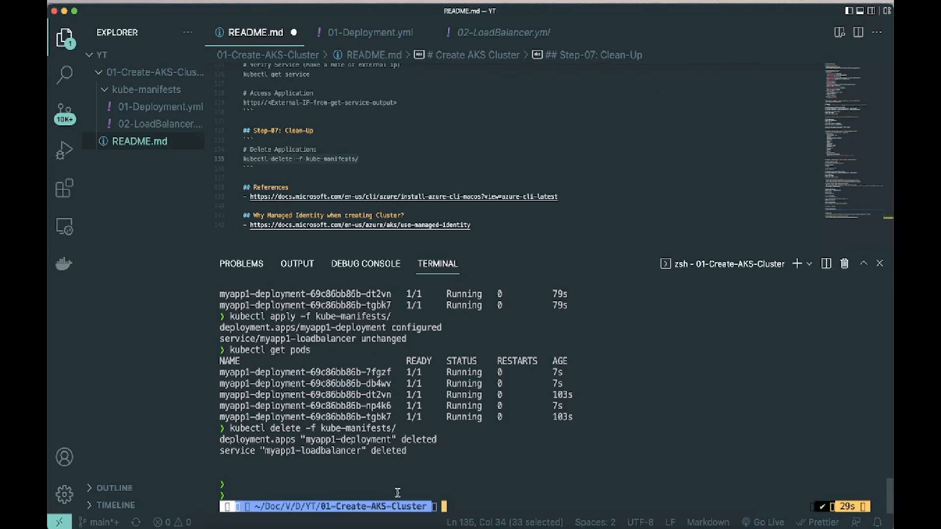
# Step: Switch to the Azure portal in Chrome and delete the resource group aks-rg1, entering its name to confirm
pyautogui.press('super+Tab')
pyautogui.click(166, 24)
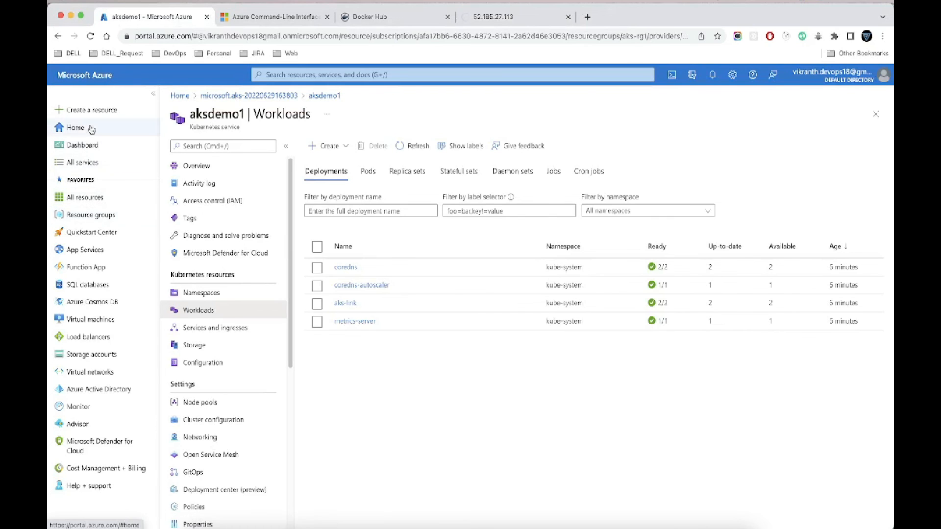
pyautogui.click(85, 216)
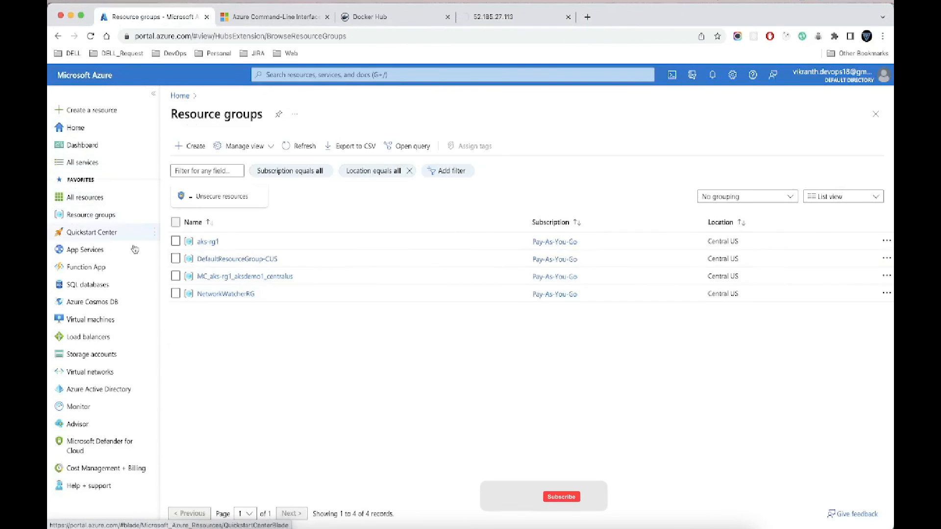
pyautogui.click(209, 242)
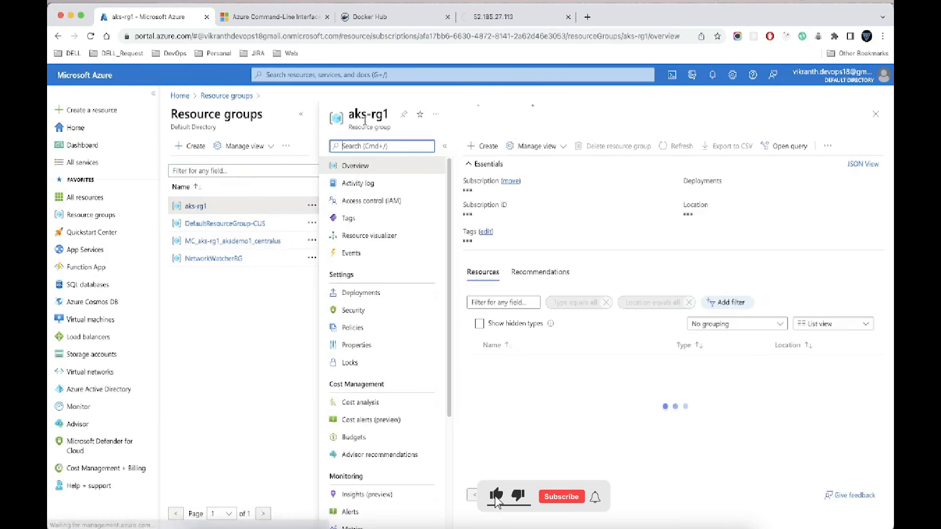
pyautogui.moveTo(360, 113); pyautogui.dragTo(390, 114)
pyautogui.press('super+c')
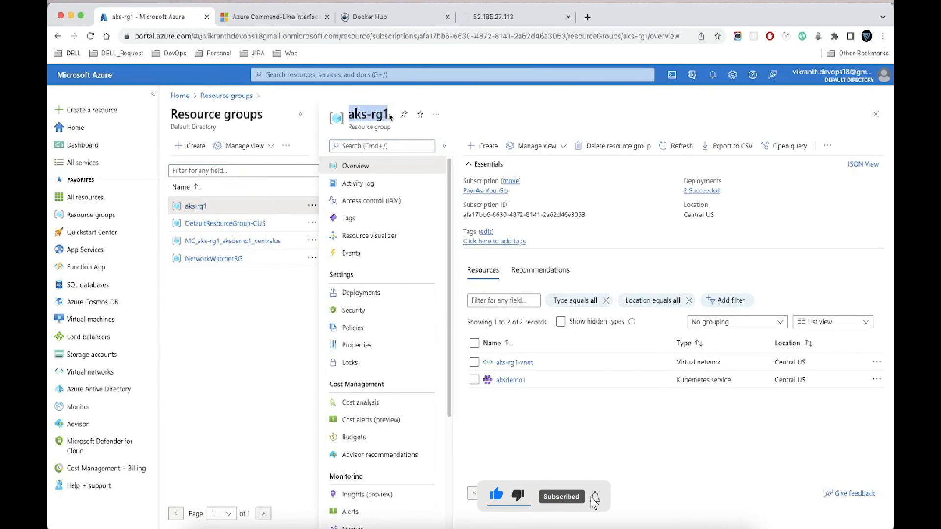
pyautogui.click(610, 149)
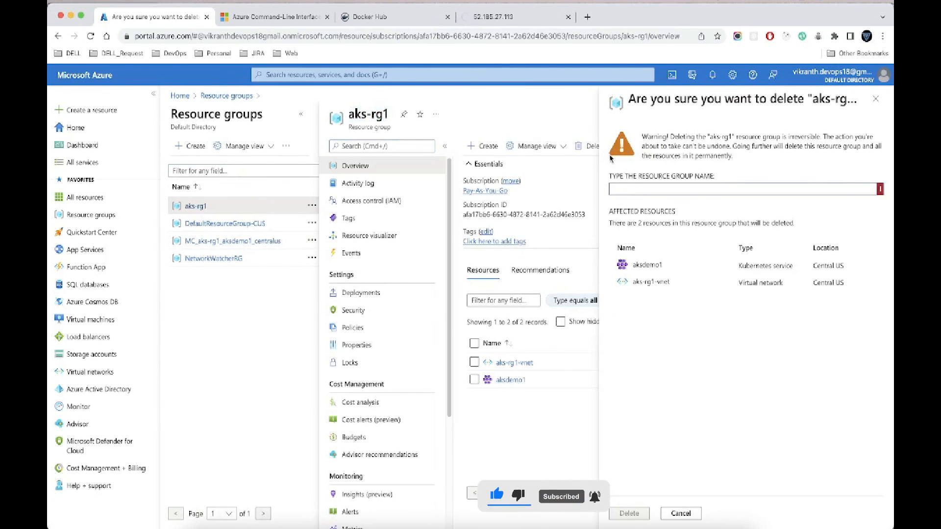
pyautogui.press('super+v')
pyautogui.click(626, 512)
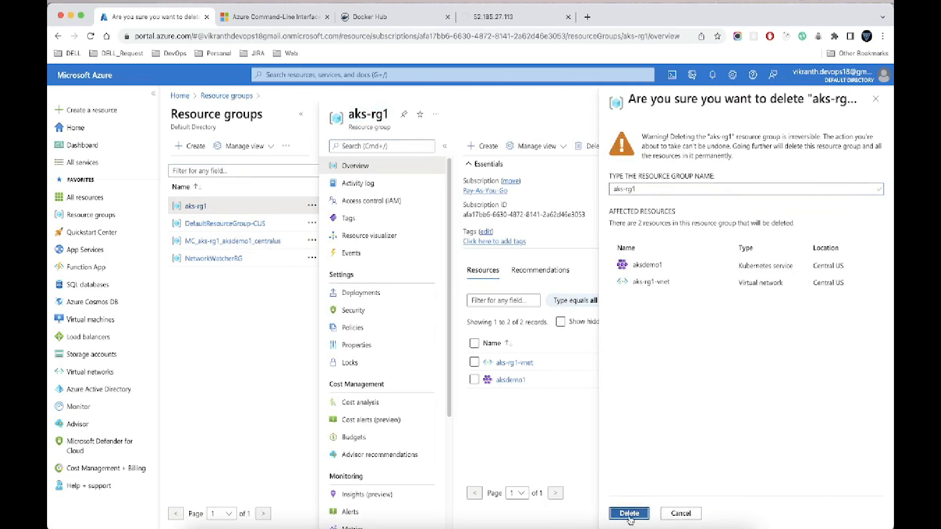
# Step: Delete the resource group DefaultResourceGroup-CUS, entering its name to confirm
pyautogui.click(236, 224)
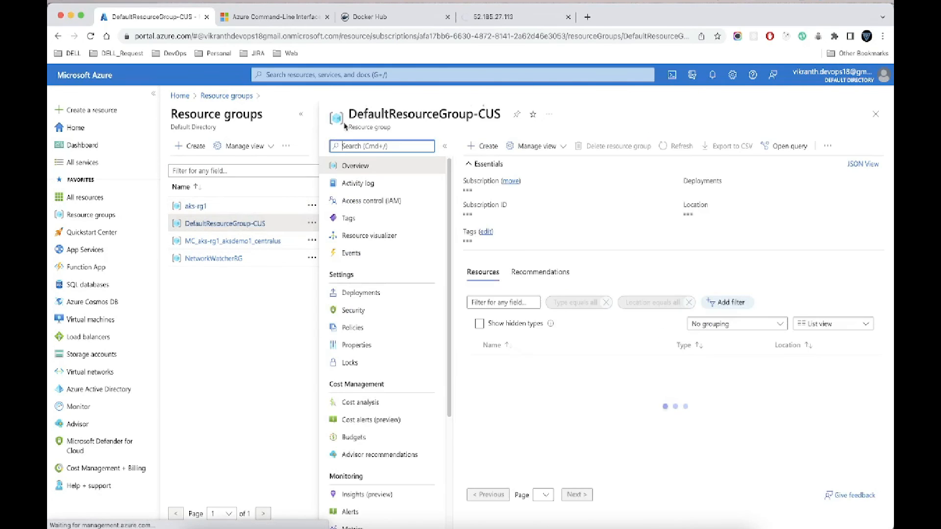
pyautogui.moveTo(351, 113); pyautogui.dragTo(497, 109)
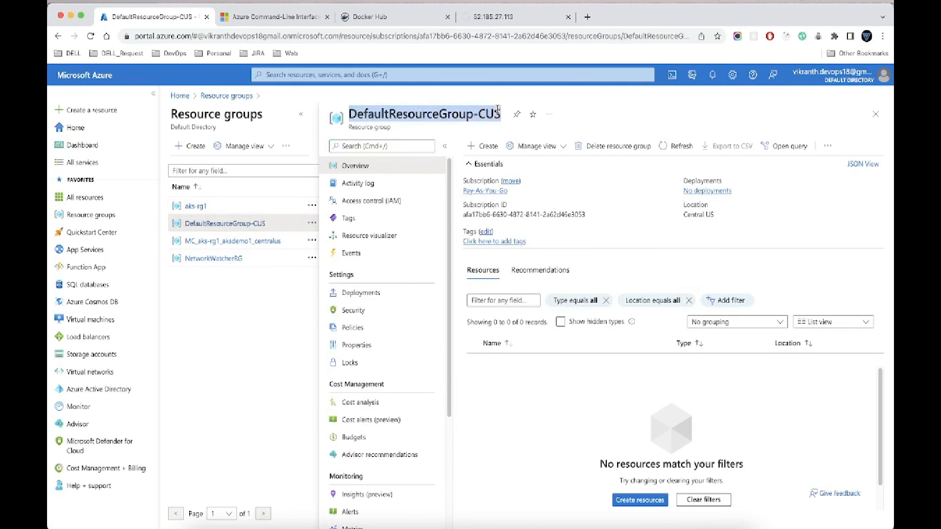
pyautogui.press('super+c')
pyautogui.click(619, 145)
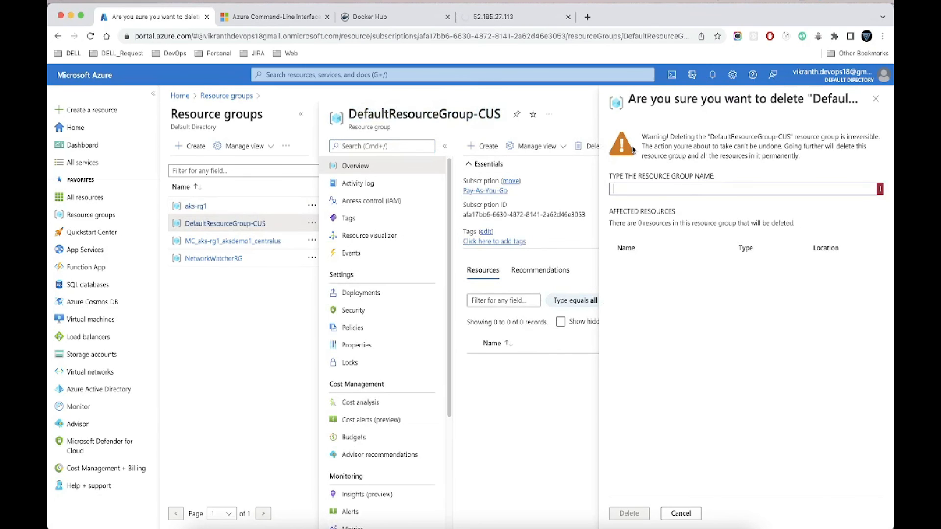
pyautogui.press('super+v')
pyautogui.click(627, 513)
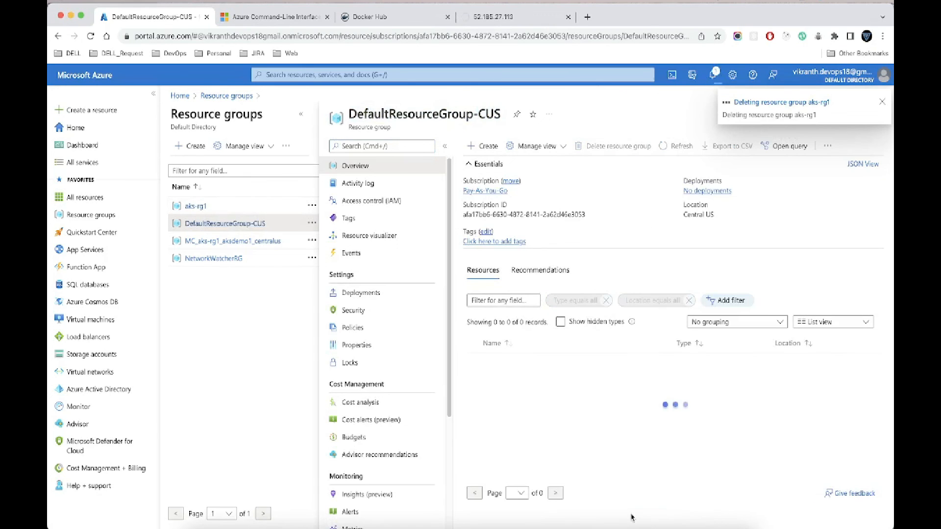